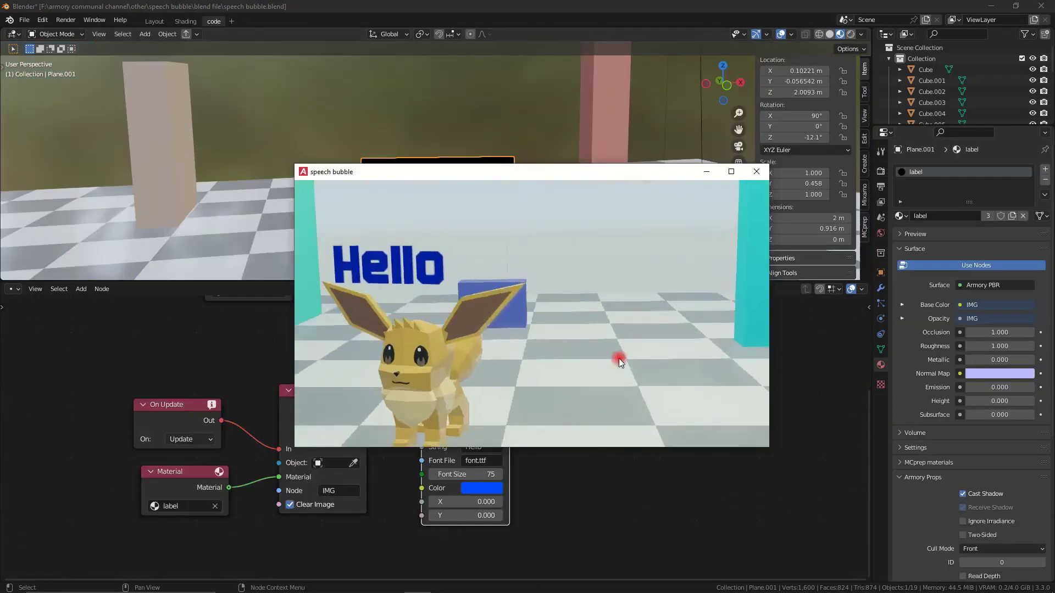
{"action": "mouse_move", "coordinate": [619, 358]}
{"action": "left_mouse_down"}
{"action": "mouse_move", "coordinate": [467, 356]}
{"action": "mouse_move", "coordinate": [691, 365]}
{"action": "left_mouse_up"}
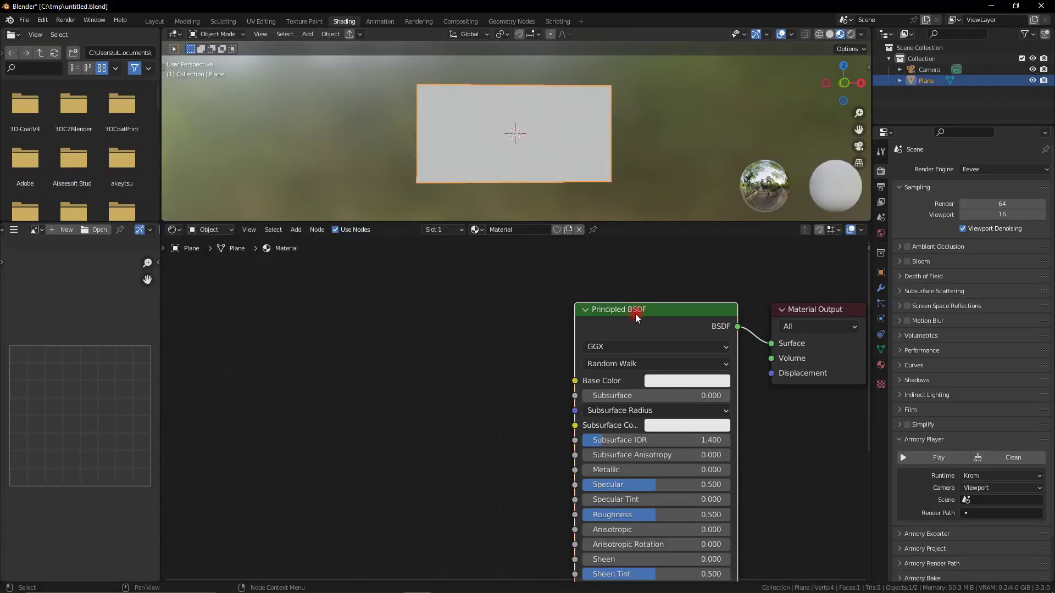
Replace the Principled BSDF with an Armory PBR node and connect its Surface output to the Material Output's Surface.
{"action": "key", "text": "x"}
{"action": "key", "text": "shift+a"}
{"action": "type", "text": "armo"}
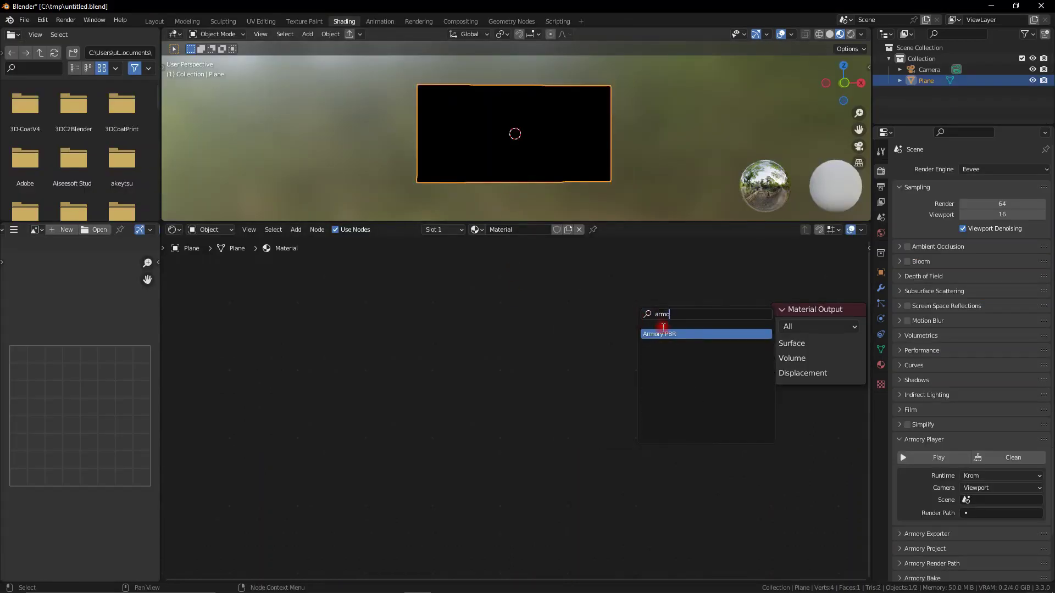
{"action": "left_click", "coordinate": [663, 332]}
{"action": "left_click_drag", "start_coordinate": [736, 335], "coordinate": [771, 343]}
Connect a new Image Texture's Color to the Armory PBR's Base Color, and set Roughness and Metallic to 1.000.
{"action": "key", "text": "shift+a"}
{"action": "left_click", "coordinate": [422, 357]}
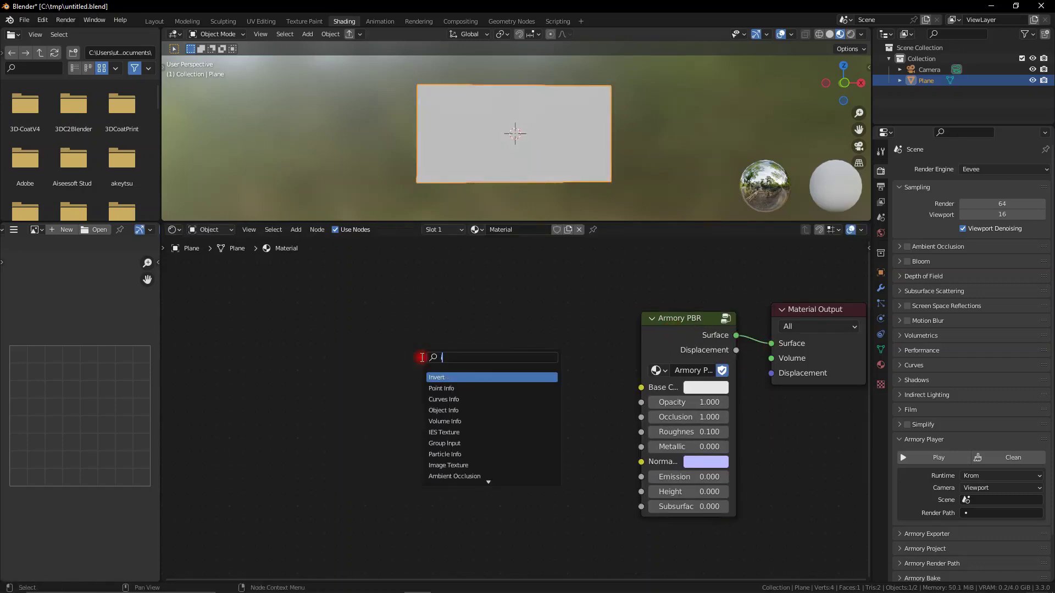
{"action": "type", "text": "iamge"}
{"action": "key", "text": "Return"}
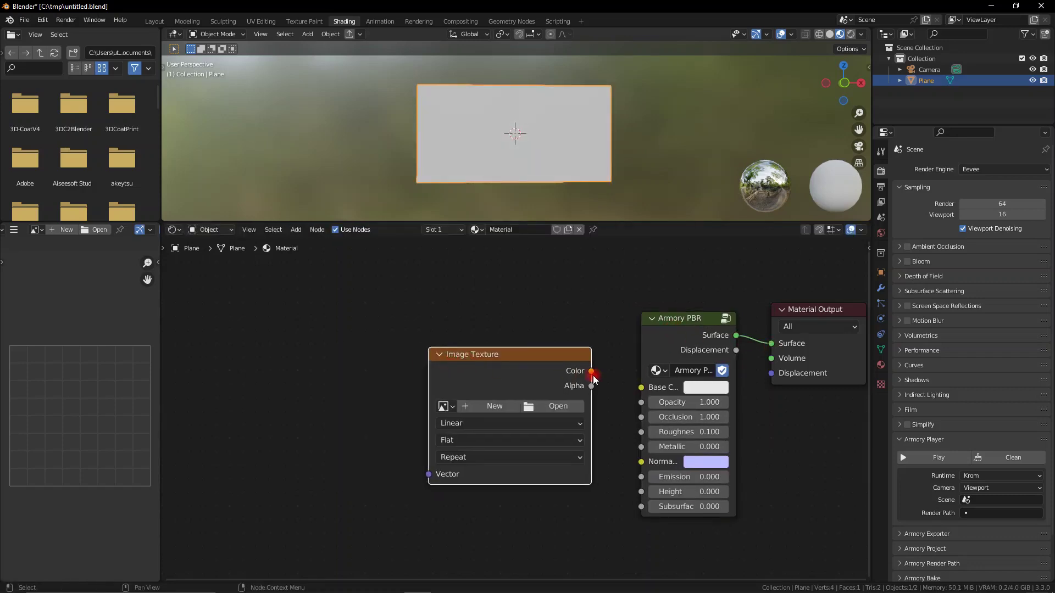
{"action": "left_click_drag", "start_coordinate": [592, 371], "coordinate": [641, 390]}
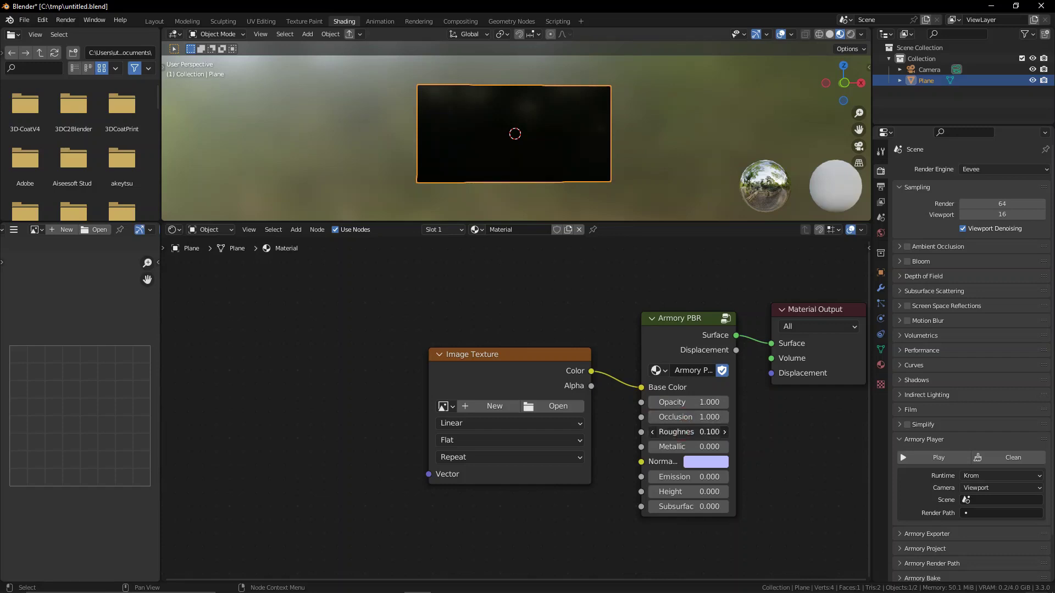
{"action": "left_click_drag", "start_coordinate": [681, 432], "coordinate": [731, 446]}
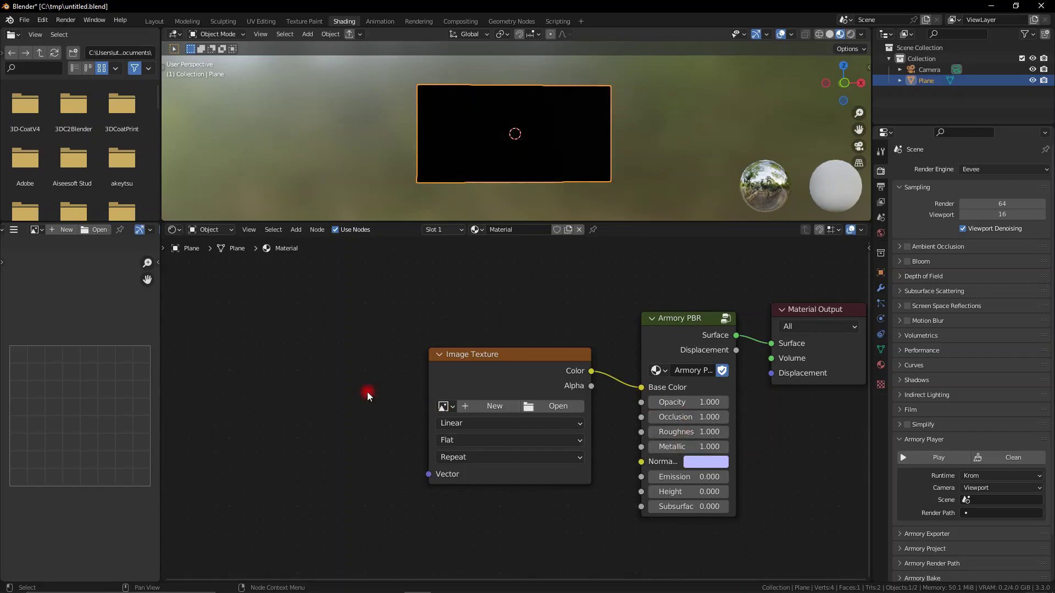
Add a UV Map node that uses UVMap and connect its UV output to the Image Texture's Vector input.
{"action": "key", "text": "shift+a"}
{"action": "type", "text": "uv map"}
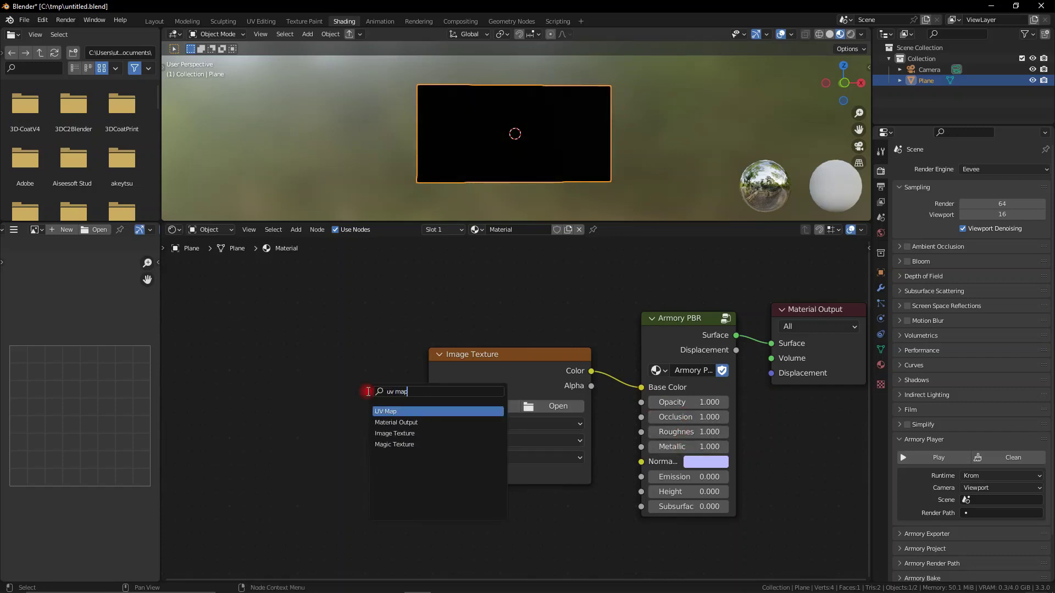
{"action": "key", "text": "Return"}
{"action": "left_click", "coordinate": [282, 399]}
{"action": "left_click_drag", "start_coordinate": [384, 420], "coordinate": [437, 476]}
{"action": "left_click", "coordinate": [365, 455]}
{"action": "left_click", "coordinate": [327, 323]}
Set the Image Texture's interpolation to Closest and its extension to Clip.
{"action": "left_click", "coordinate": [461, 423]}
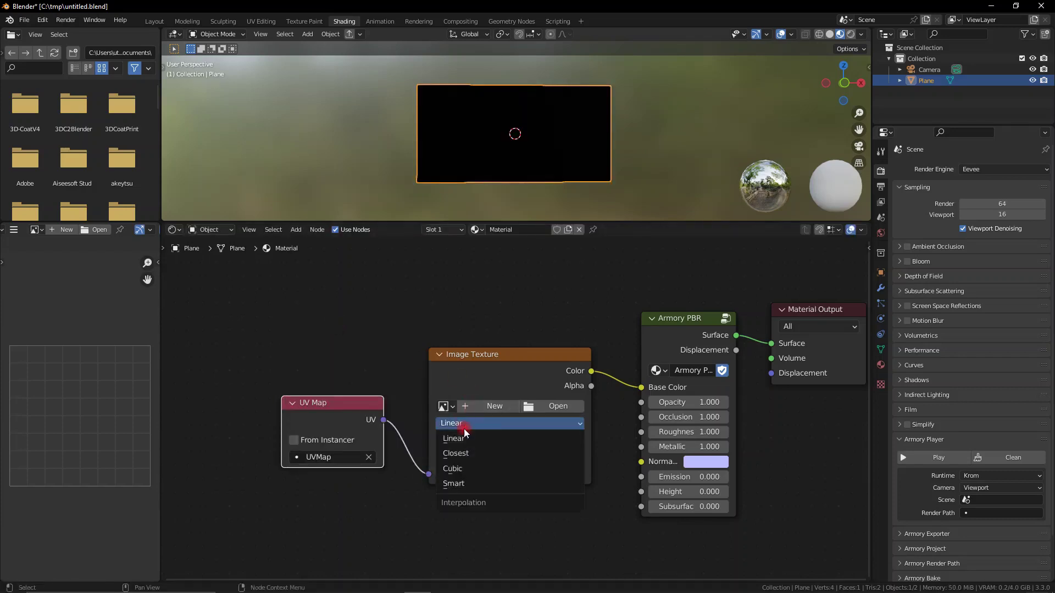
{"action": "left_click", "coordinate": [463, 445]}
{"action": "left_click", "coordinate": [463, 457]}
{"action": "left_click", "coordinate": [450, 502]}
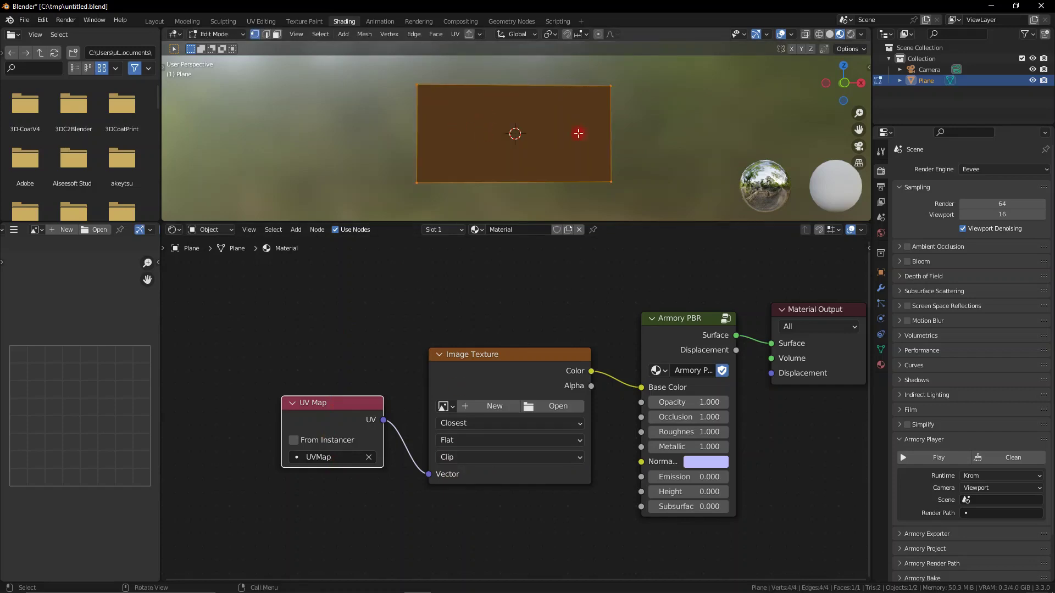
Check the plane's UV layout in the UV Editing workspace and return to the Shading workspace.
{"action": "left_click", "coordinate": [261, 22]}
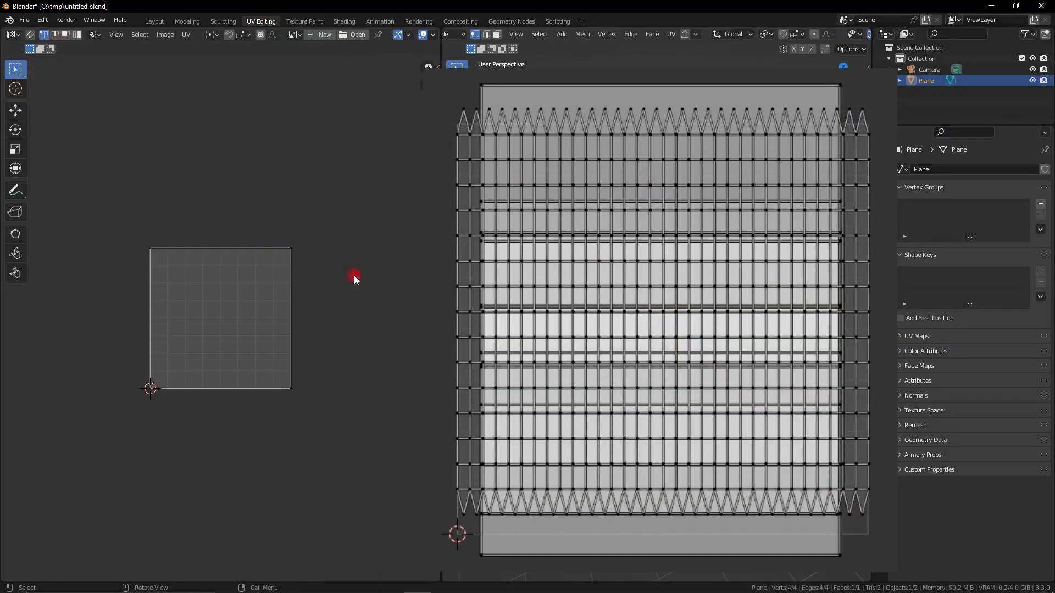
{"action": "left_click_drag", "start_coordinate": [136, 197], "coordinate": [365, 467]}
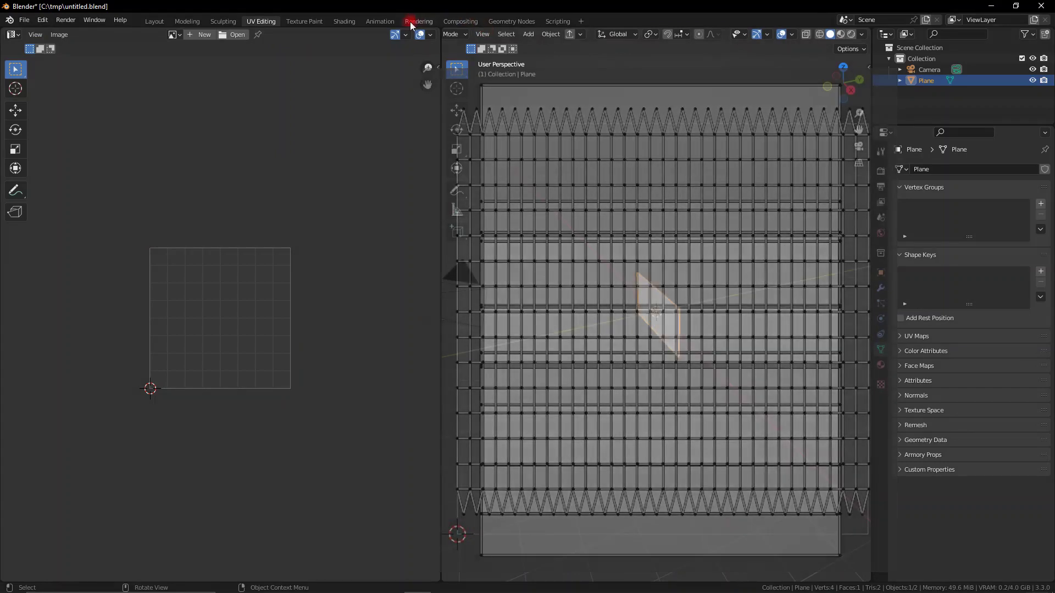
{"action": "left_click", "coordinate": [344, 22]}
Rename the Image Texture node as IMG in the node properties.
{"action": "middle_click_drag", "start_coordinate": [488, 400], "coordinate": [456, 402]}
{"action": "left_click", "coordinate": [470, 389]}
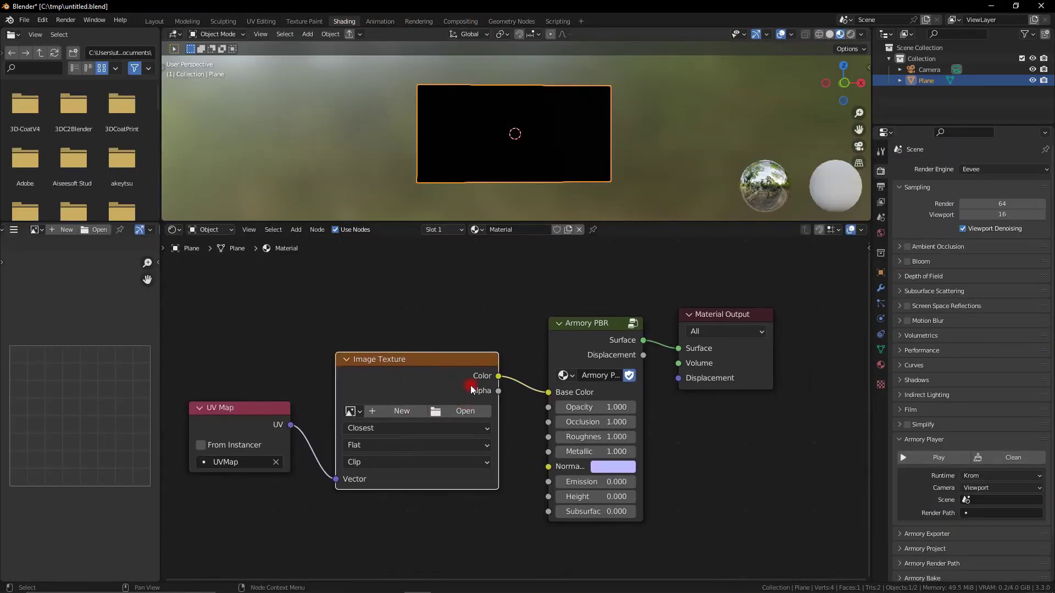
{"action": "key", "text": "n"}
{"action": "middle_click_drag", "start_coordinate": [451, 315], "coordinate": [542, 303]}
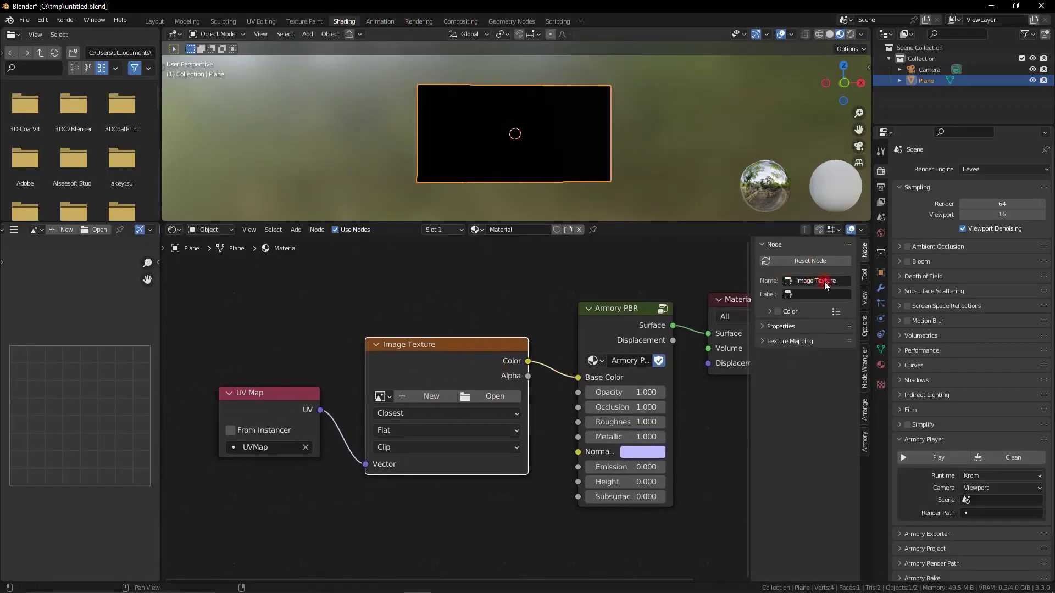
{"action": "key", "text": "Return"}
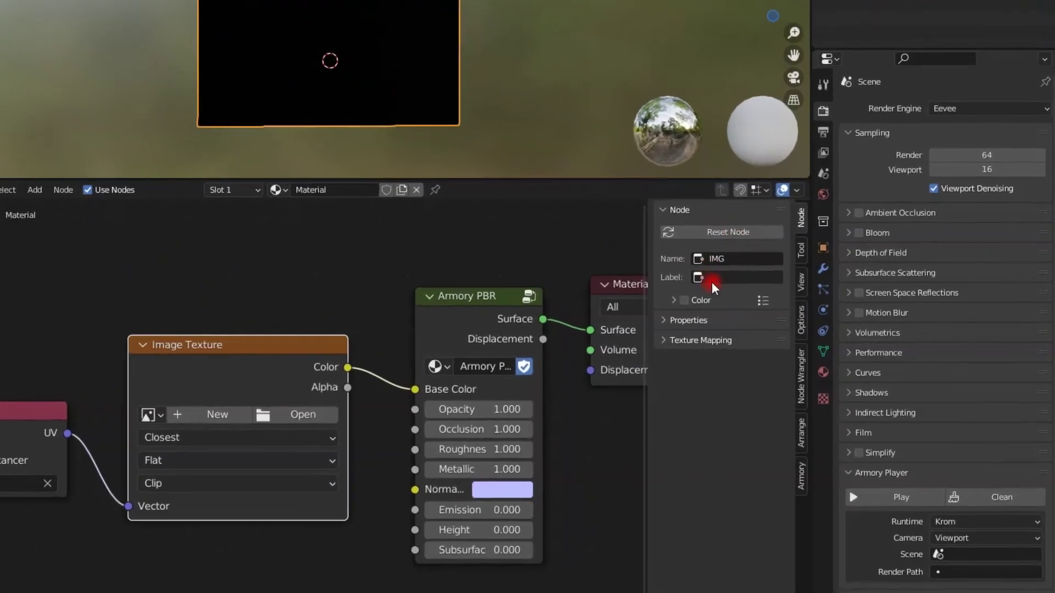
Try labelling the Image Texture node "hello" and clear that label again.
{"action": "left_click", "coordinate": [713, 286]}
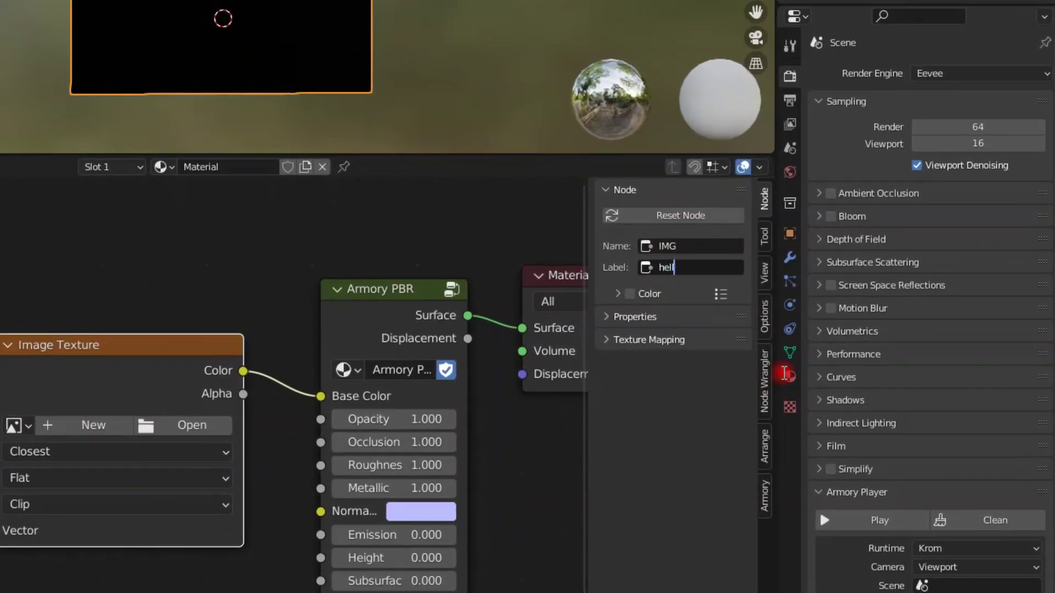
{"action": "key", "text": "Return"}
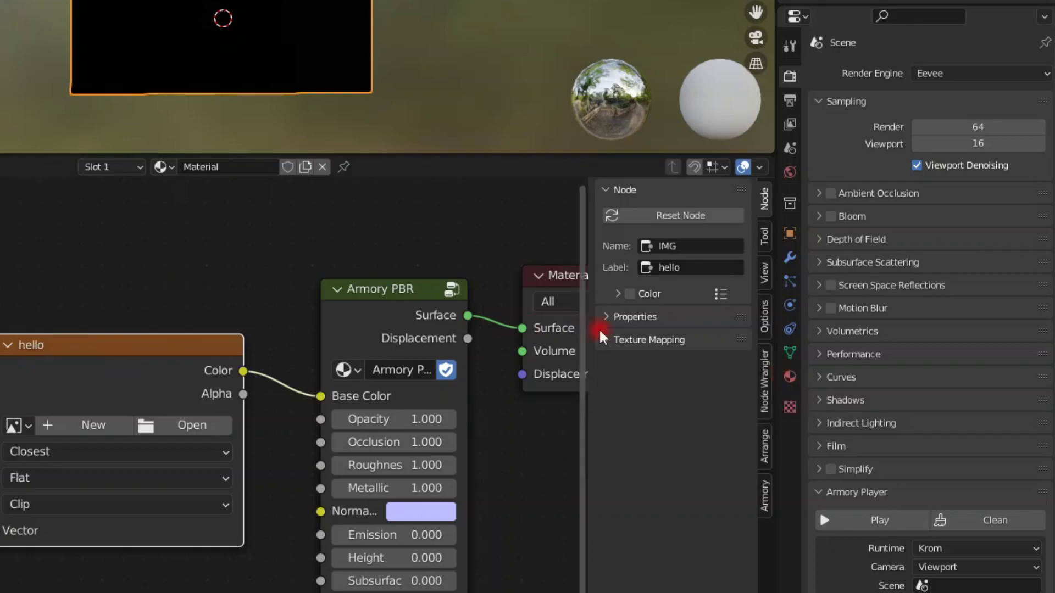
{"action": "left_click", "coordinate": [693, 268]}
{"action": "left_click", "coordinate": [42, 353]}
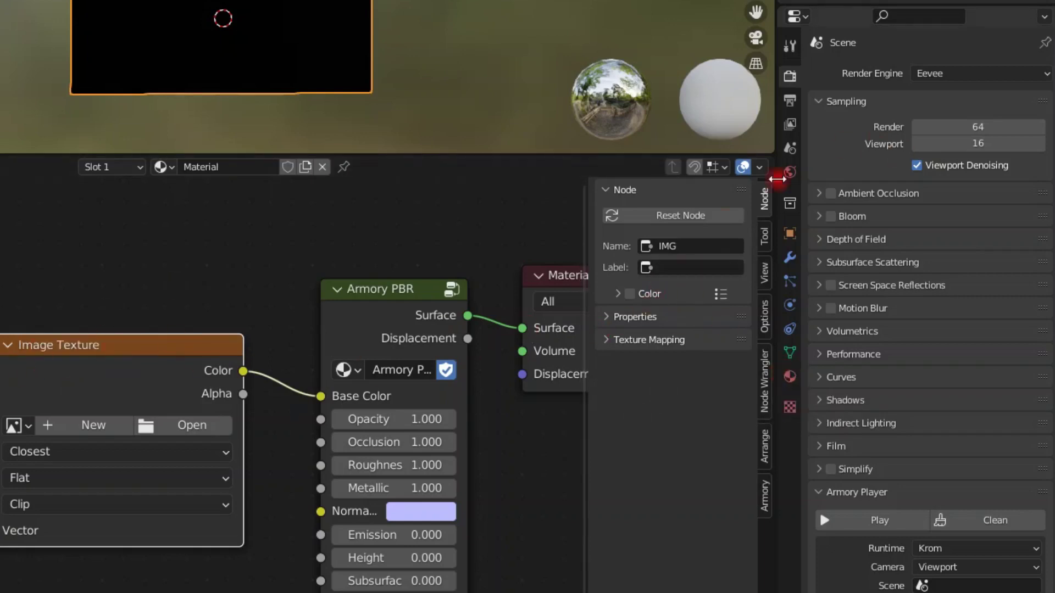
Enable the Armory material node's Parameter option for the Image Texture node.
{"action": "left_click", "coordinate": [687, 245]}
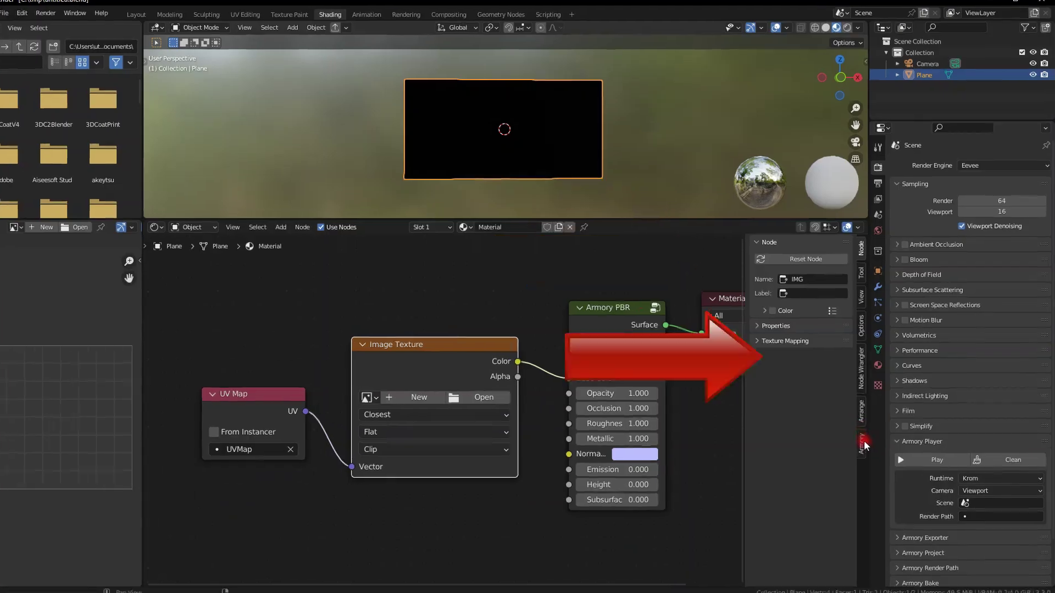
{"action": "left_click", "coordinate": [764, 494]}
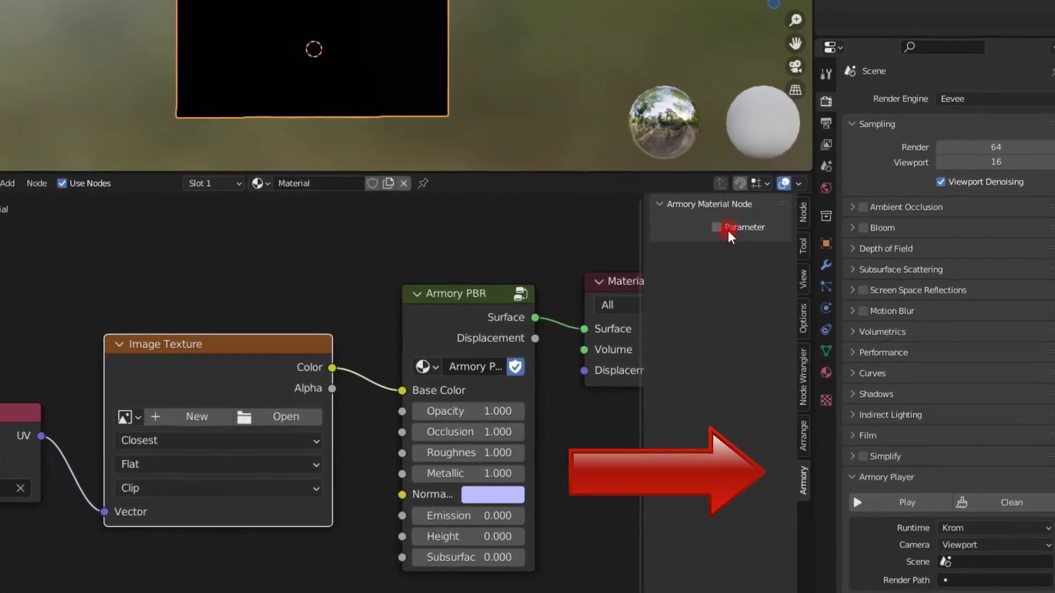
{"action": "left_click", "coordinate": [700, 219]}
Set up the Layout workspace with a Material Preview viewport and an enlarged logic node editor in place of the timeline.
{"action": "left_click", "coordinate": [155, 21]}
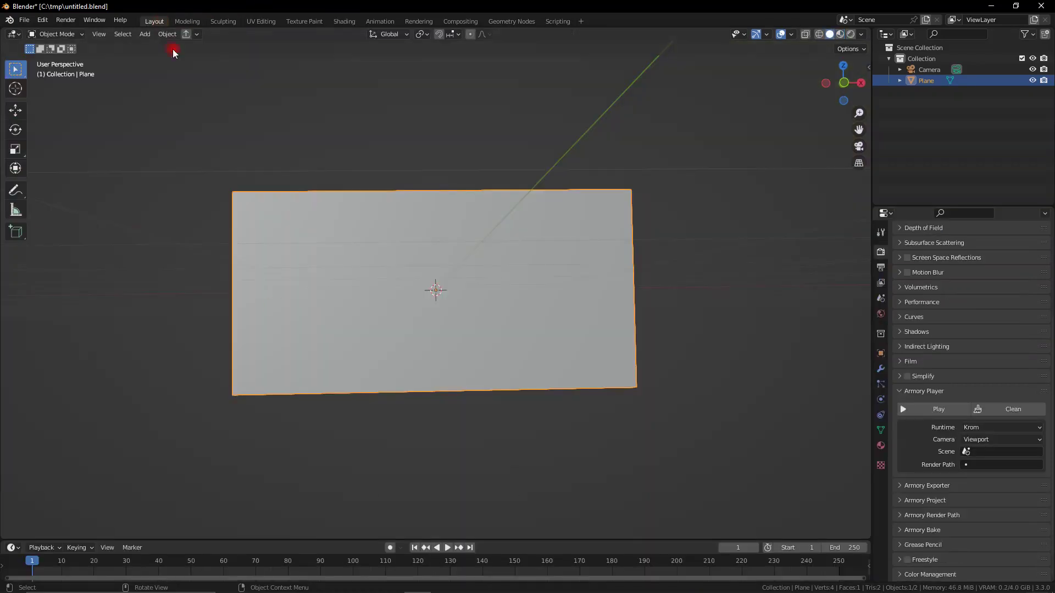
{"action": "left_click_drag", "start_coordinate": [287, 544], "coordinate": [491, 305]}
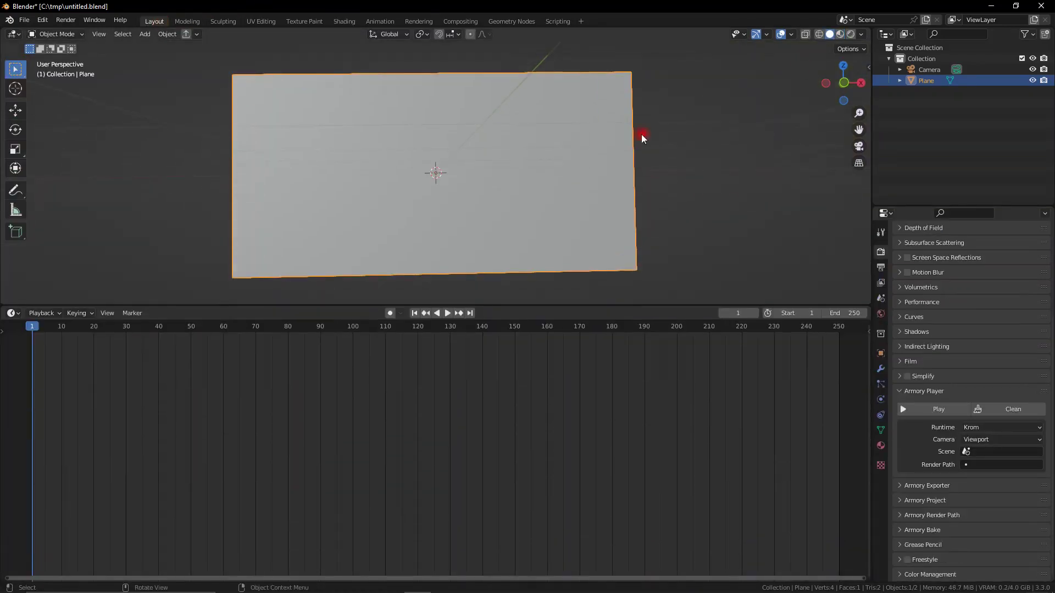
{"action": "left_click", "coordinate": [841, 34]}
{"action": "left_click", "coordinate": [12, 313]}
{"action": "left_click", "coordinate": [33, 391]}
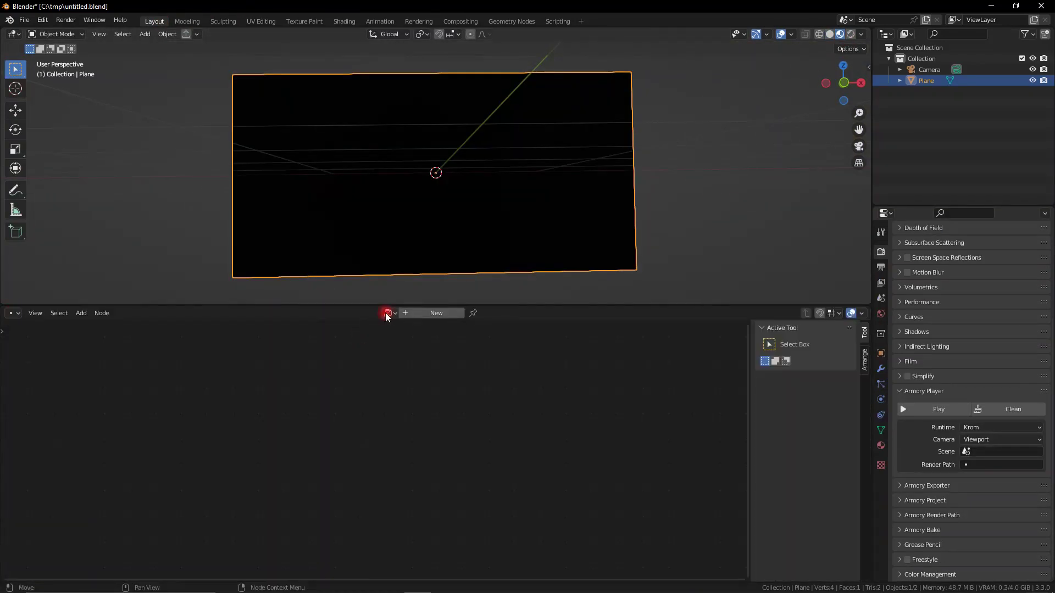
Add a Nodes trait with a new logic tree to the plane and open that tree in the node editor.
{"action": "left_click", "coordinate": [884, 355]}
{"action": "left_click", "coordinate": [1043, 325]}
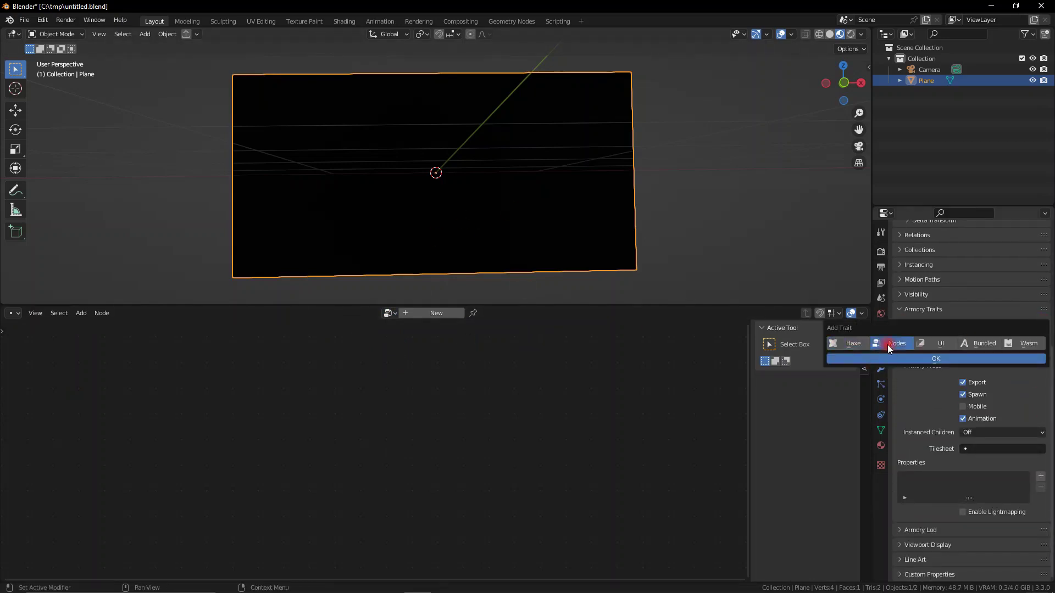
{"action": "left_click", "coordinate": [963, 360]}
{"action": "left_click", "coordinate": [923, 363]}
{"action": "left_click", "coordinate": [930, 391]}
{"action": "left_click", "coordinate": [392, 314]}
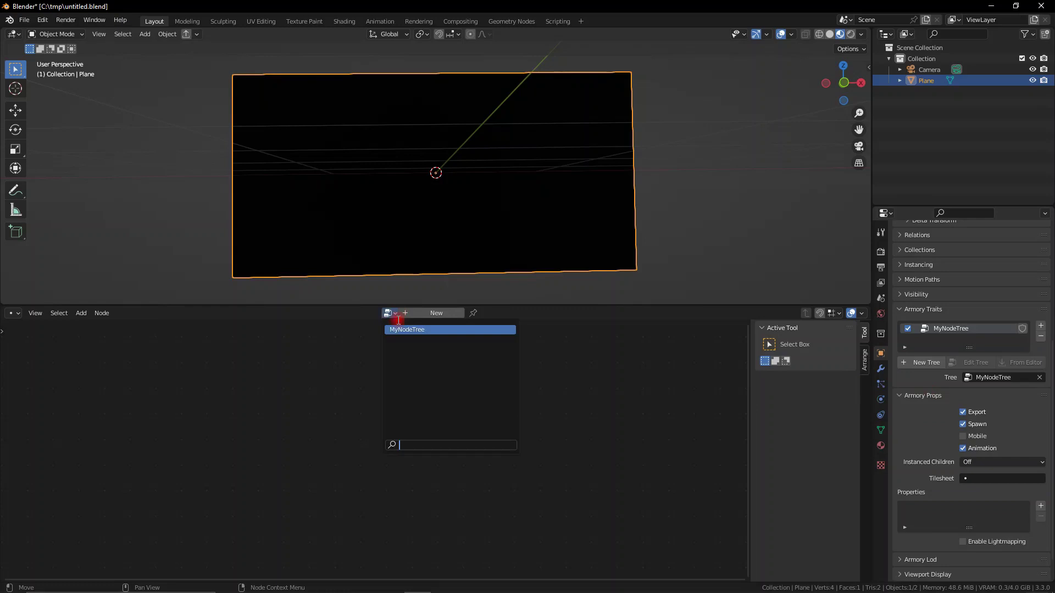
{"action": "left_click", "coordinate": [398, 329]}
Add an On Init event node to the logic tree.
{"action": "key", "text": "shift+a"}
{"action": "type", "text": "on"}
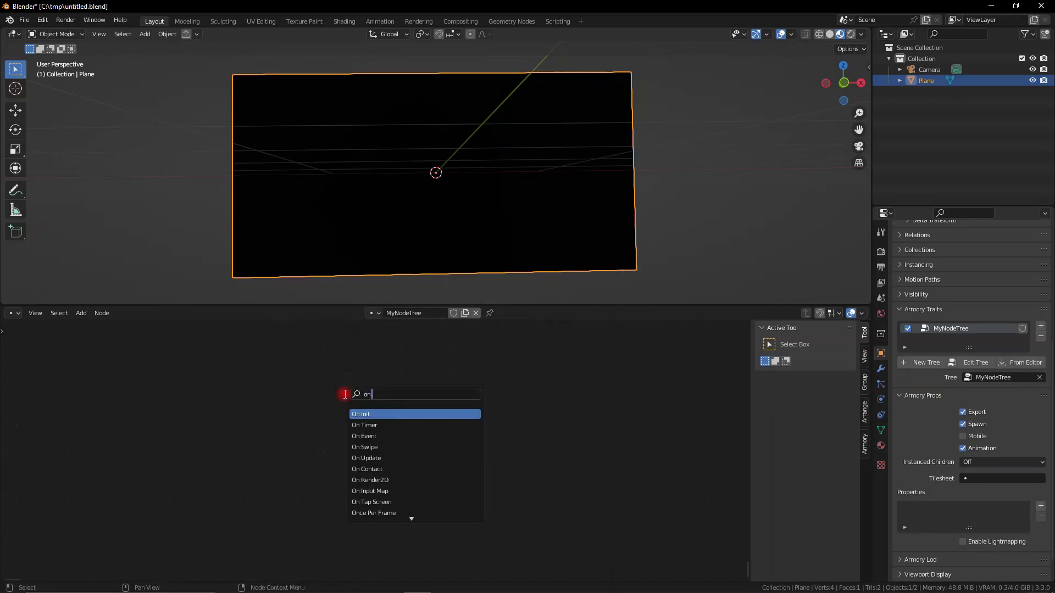
{"action": "type", "text": " init"}
{"action": "key", "text": "Return"}
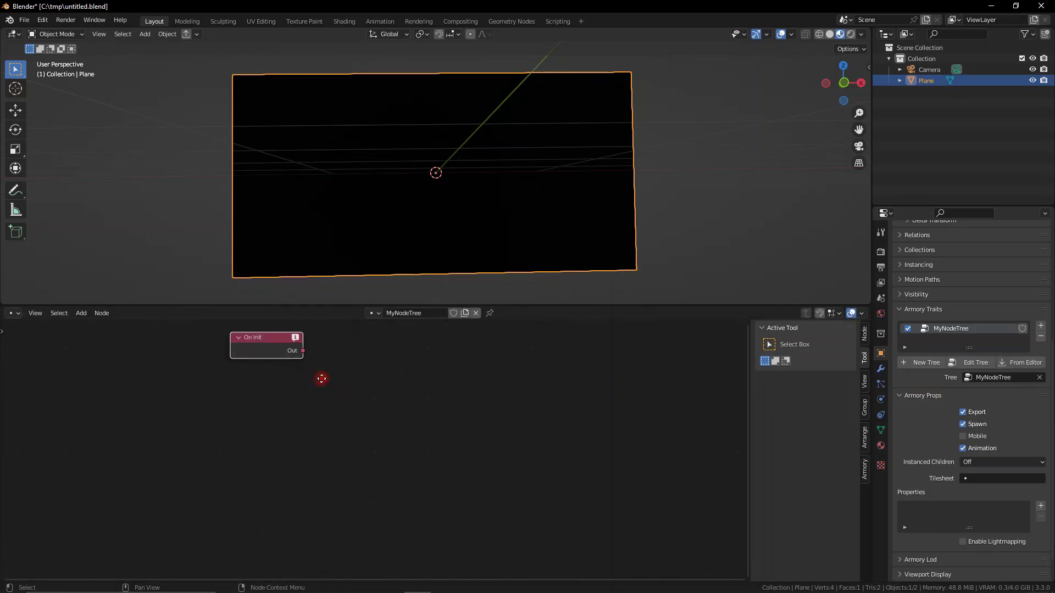
{"action": "left_click", "coordinate": [321, 408]}
Add a Create Render Target node beside On Init and connect On Init's Out to its In.
{"action": "key", "text": "shift+a"}
{"action": "type", "text": "crete"}
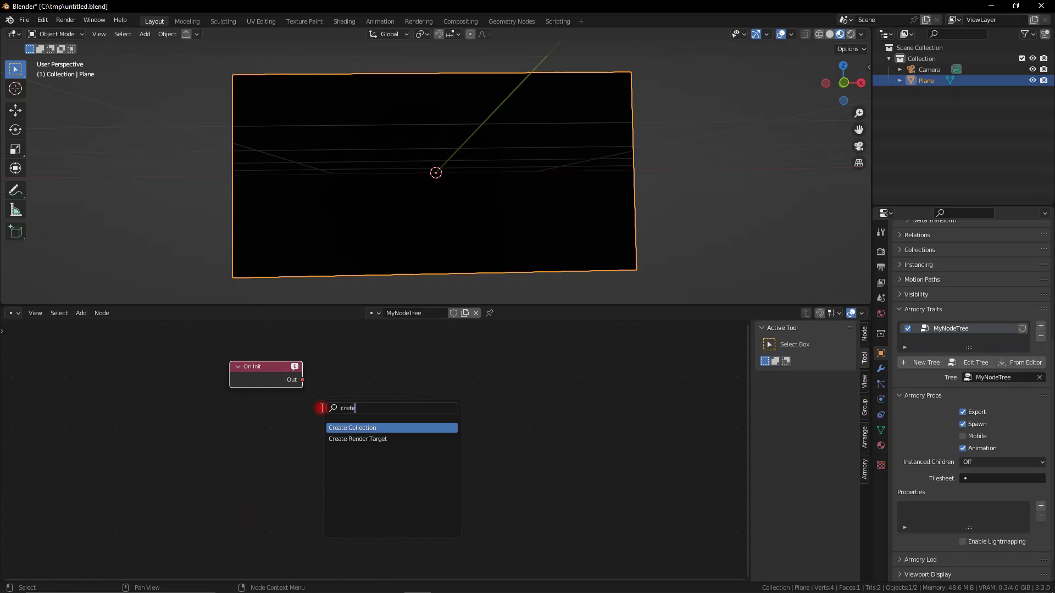
{"action": "left_click", "coordinate": [363, 439]}
{"action": "left_click", "coordinate": [364, 383]}
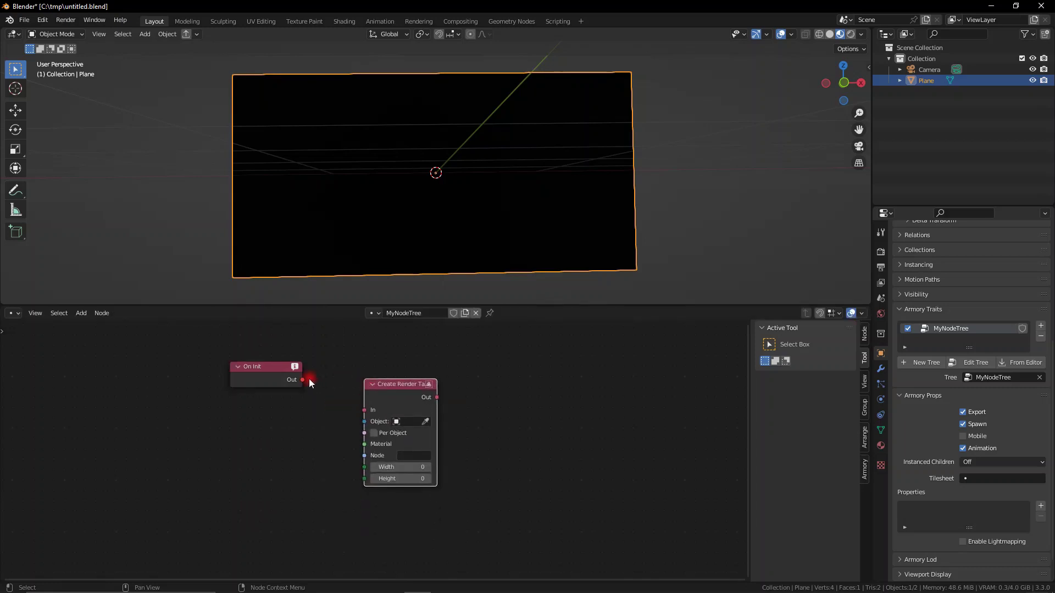
{"action": "left_click_drag", "start_coordinate": [302, 380], "coordinate": [354, 355]}
{"action": "scroll", "coordinate": [389, 396], "scroll_direction": "up", "scroll_amount": 4}
{"action": "middle_click_drag", "start_coordinate": [416, 416], "coordinate": [511, 475]}
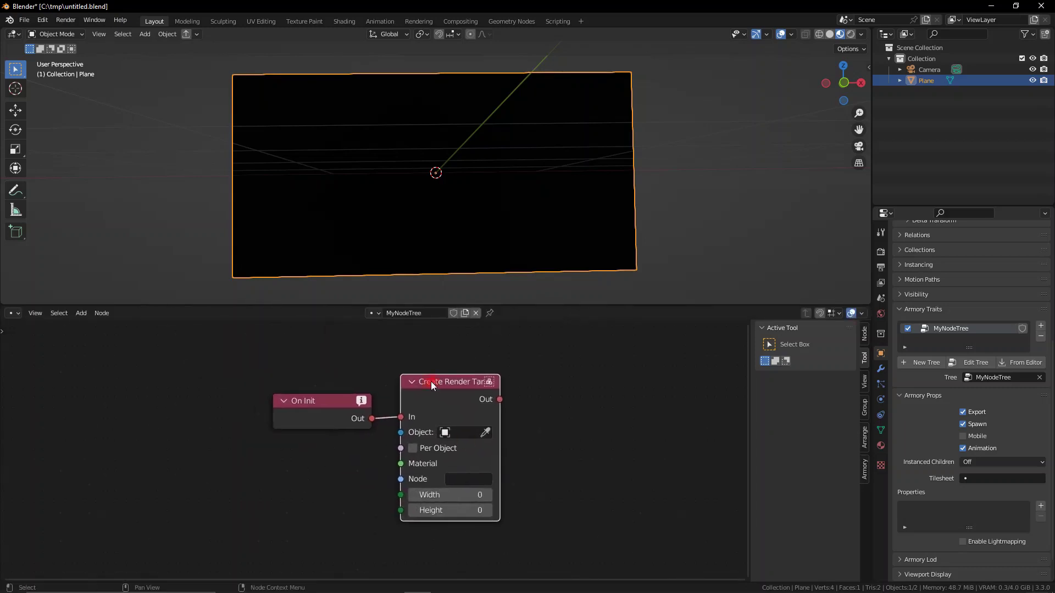
{"action": "left_click_drag", "start_coordinate": [431, 382], "coordinate": [456, 389]}
{"action": "middle_click_drag", "start_coordinate": [564, 458], "coordinate": [535, 445]}
Set the Create Render Target's Node value to IMG, matching the name of the material's Image Texture node.
{"action": "left_click", "coordinate": [482, 430]}
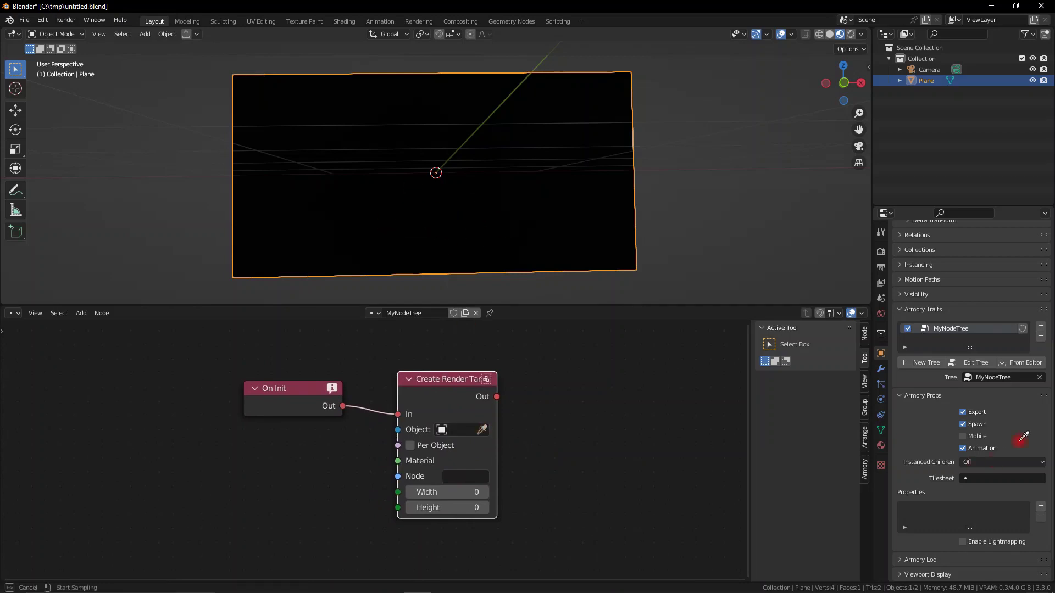
{"action": "key", "text": "Escape"}
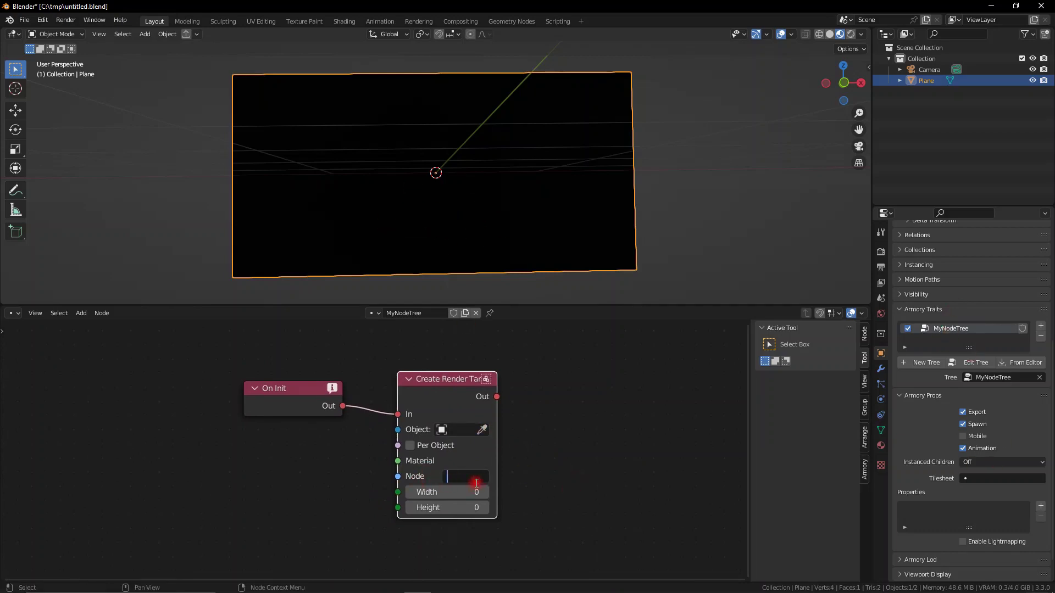
{"action": "left_click", "coordinate": [344, 22]}
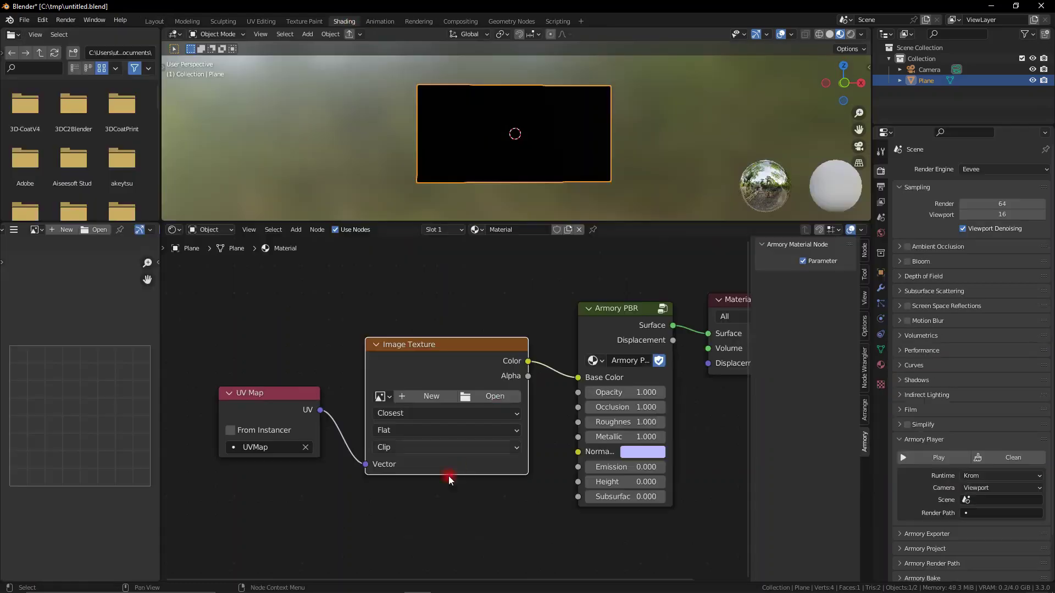
{"action": "left_click", "coordinate": [864, 256]}
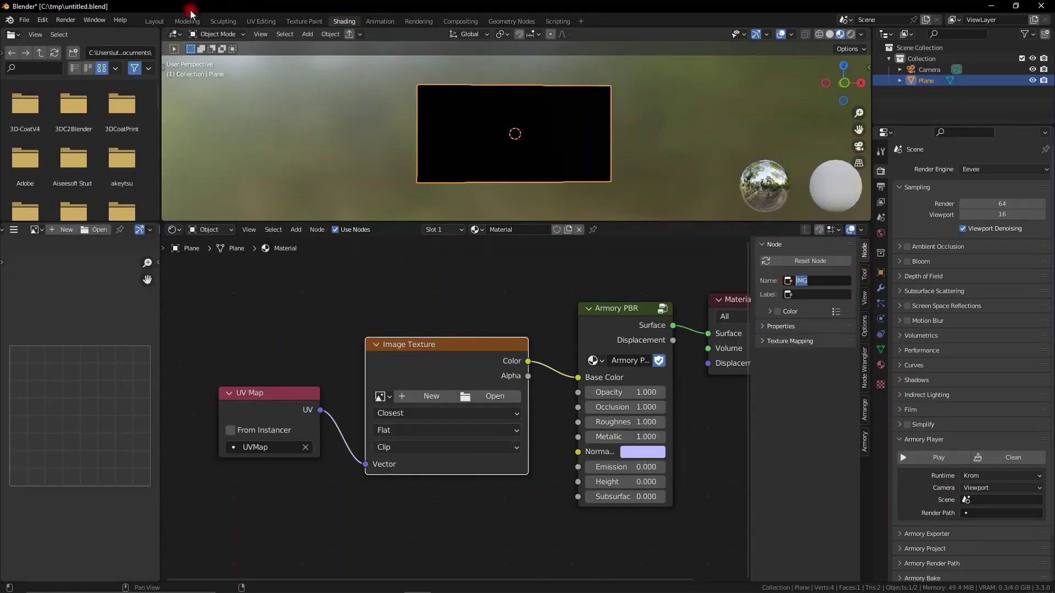
{"action": "left_click", "coordinate": [153, 21]}
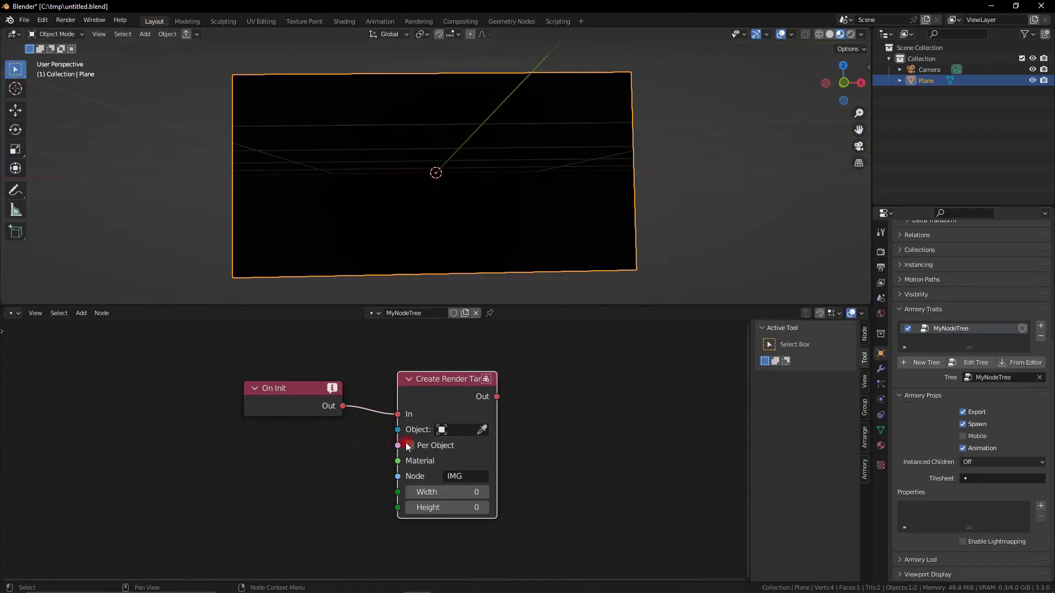
Add a Material node set to the material named Material and connect it to Create Render Target's Material input.
{"action": "key", "text": "shift+a"}
{"action": "type", "text": "smateri"}
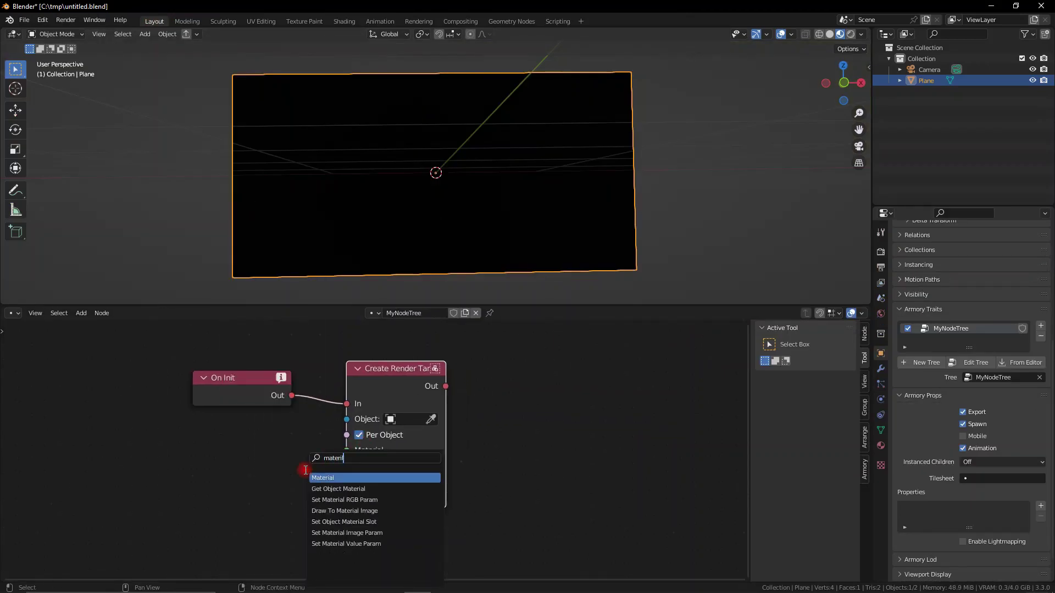
{"action": "key", "text": "Return"}
{"action": "left_click", "coordinate": [184, 421]}
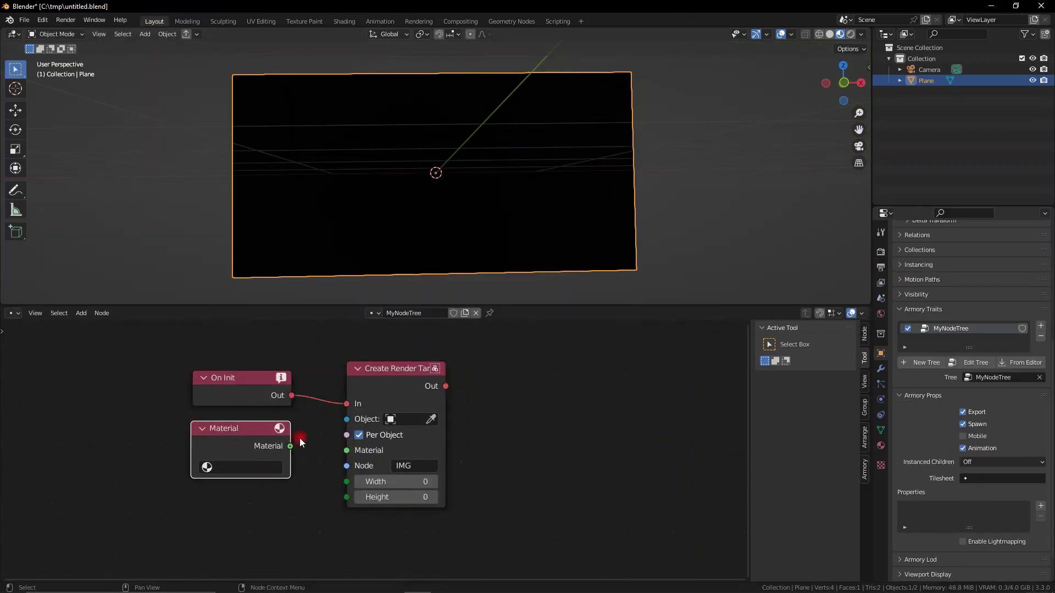
{"action": "left_click_drag", "start_coordinate": [291, 446], "coordinate": [345, 450]}
{"action": "left_click", "coordinate": [274, 467]}
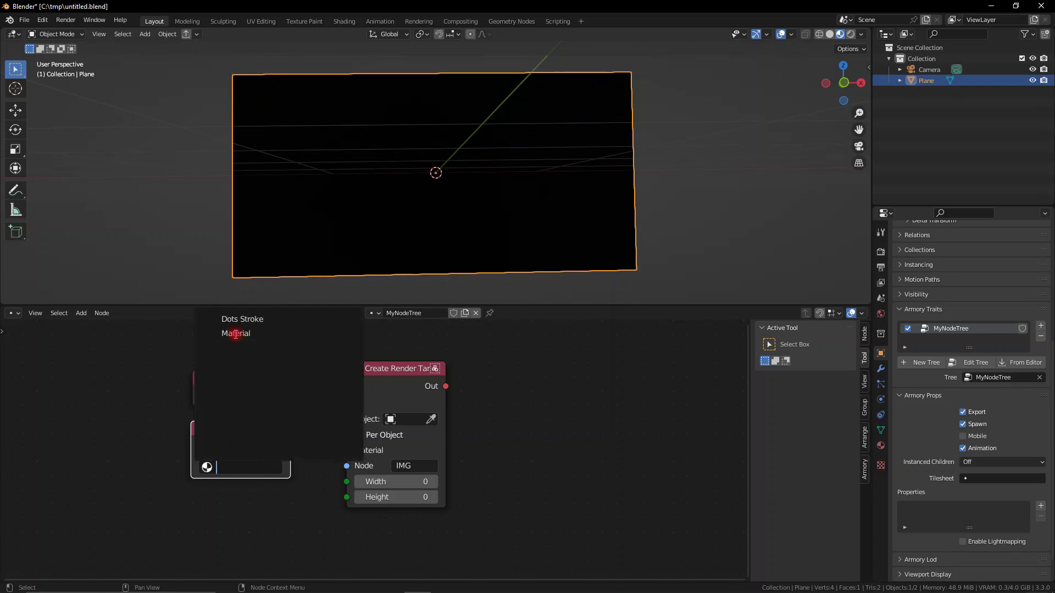
{"action": "left_click", "coordinate": [279, 335]}
{"action": "scroll", "coordinate": [301, 482], "scroll_direction": "down", "scroll_amount": 2}
{"action": "middle_click_drag", "start_coordinate": [291, 497], "coordinate": [288, 471]}
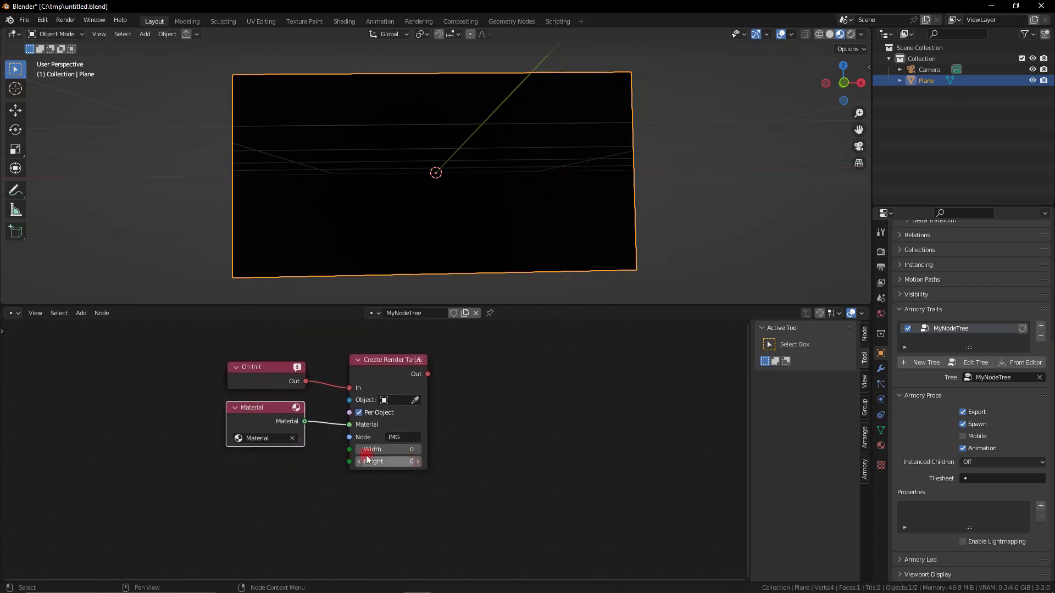
Show the plane's transform properties and set Create Render Target's Width to 40 and Height to 20.
{"action": "key", "text": "n"}
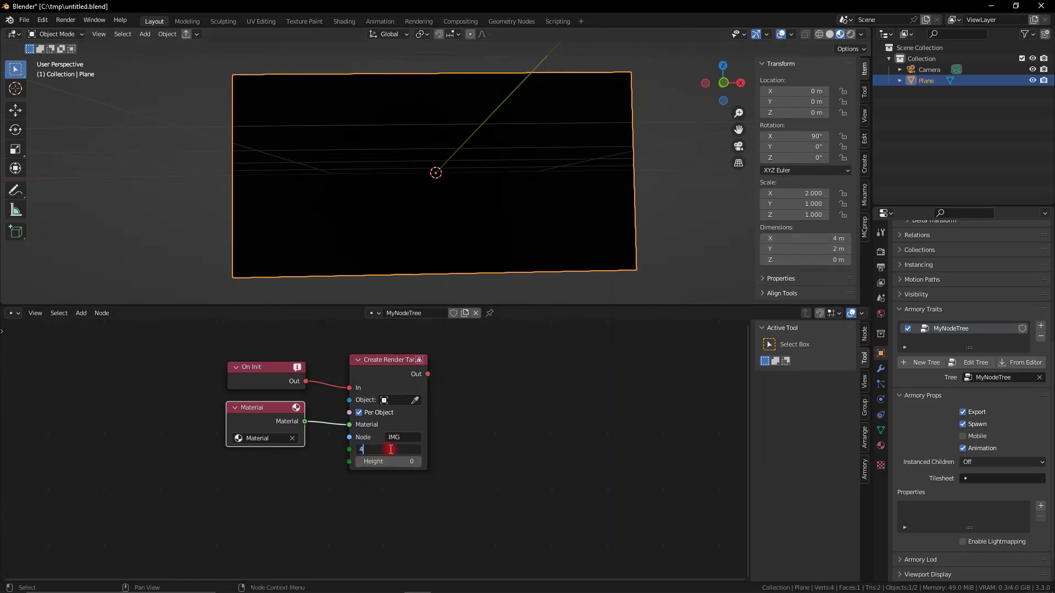
{"action": "key", "text": "Return"}
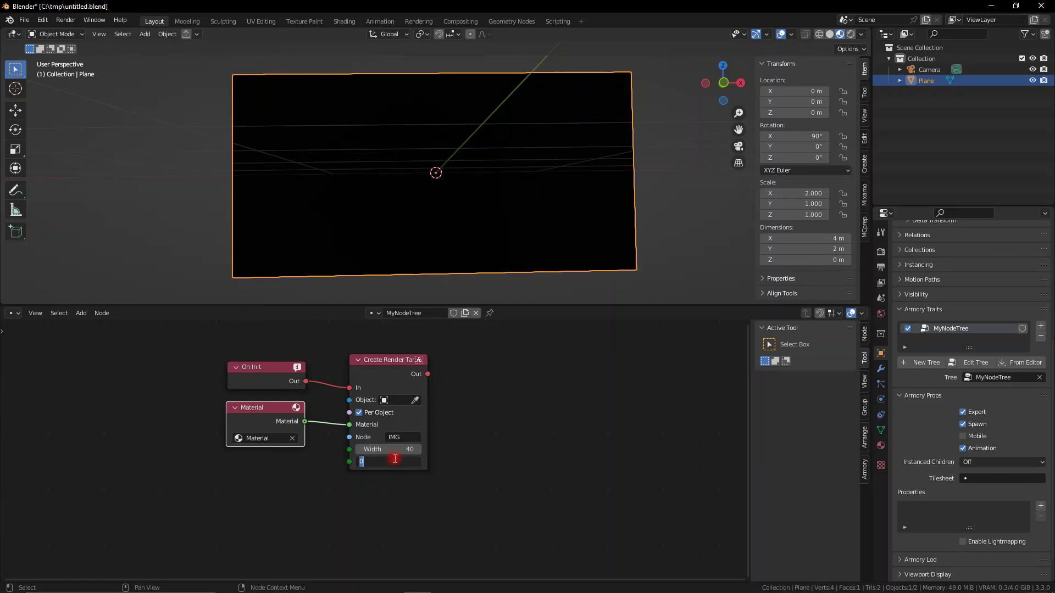
{"action": "type", "text": "20"}
{"action": "key", "text": "Return"}
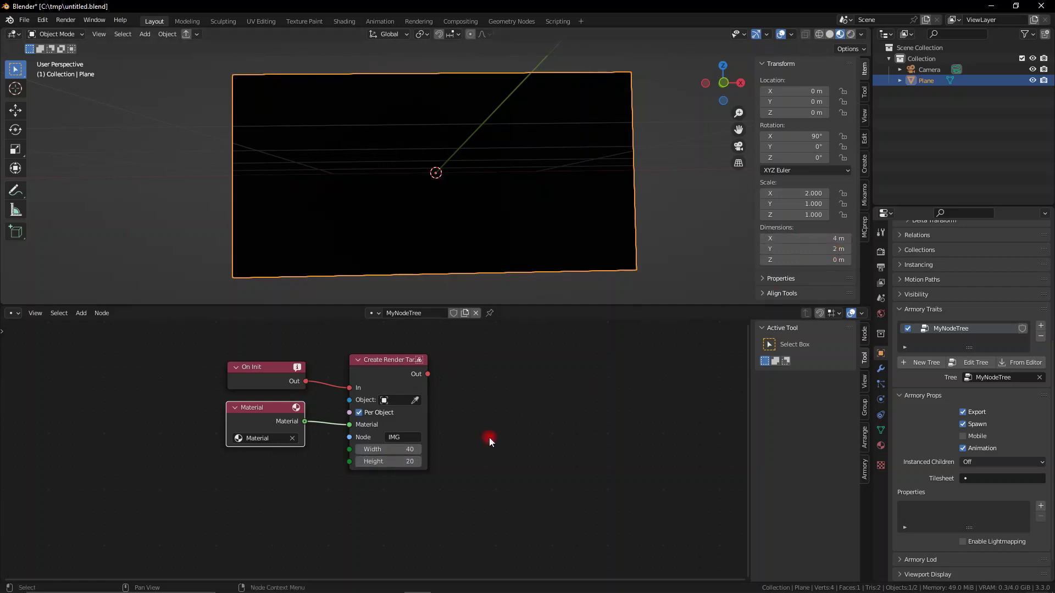
Set Create Render Target's Width to 400 and Height to 200.
{"action": "scroll", "coordinate": [486, 440], "scroll_direction": "up", "scroll_amount": 2}
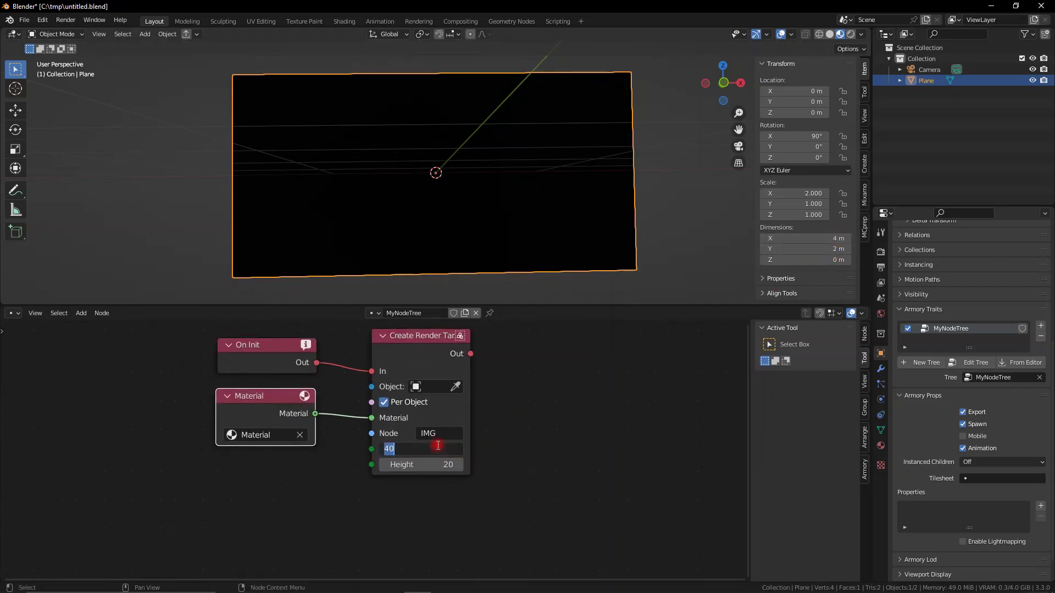
{"action": "left_click", "coordinate": [438, 446]}
{"action": "type", "text": "400"}
{"action": "key", "text": "Return"}
{"action": "left_click", "coordinate": [431, 465]}
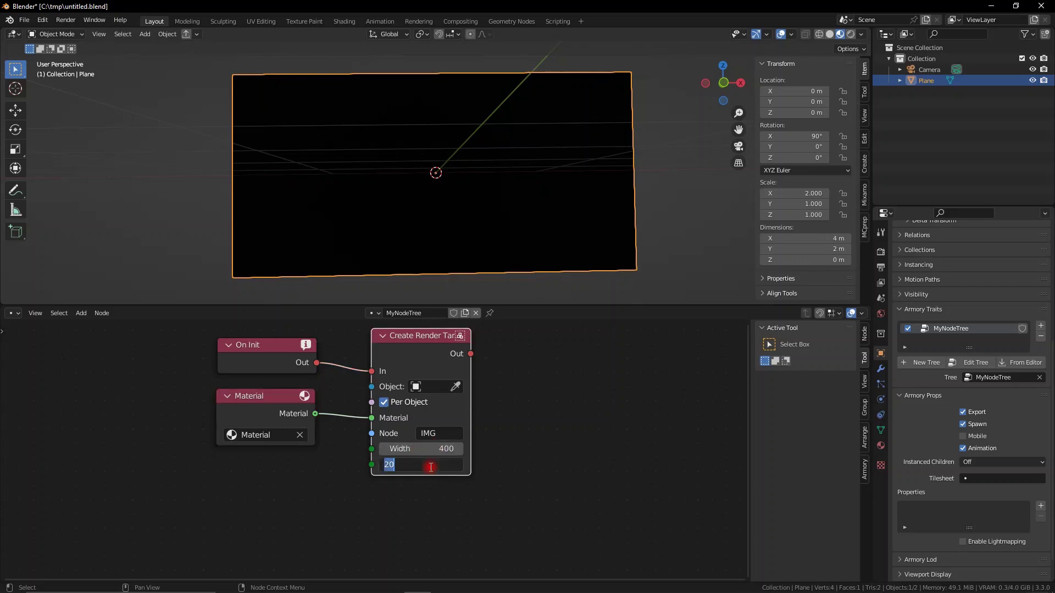
{"action": "type", "text": "200"}
{"action": "key", "text": "Return"}
{"action": "scroll", "coordinate": [431, 470], "scroll_direction": "down", "scroll_amount": 2}
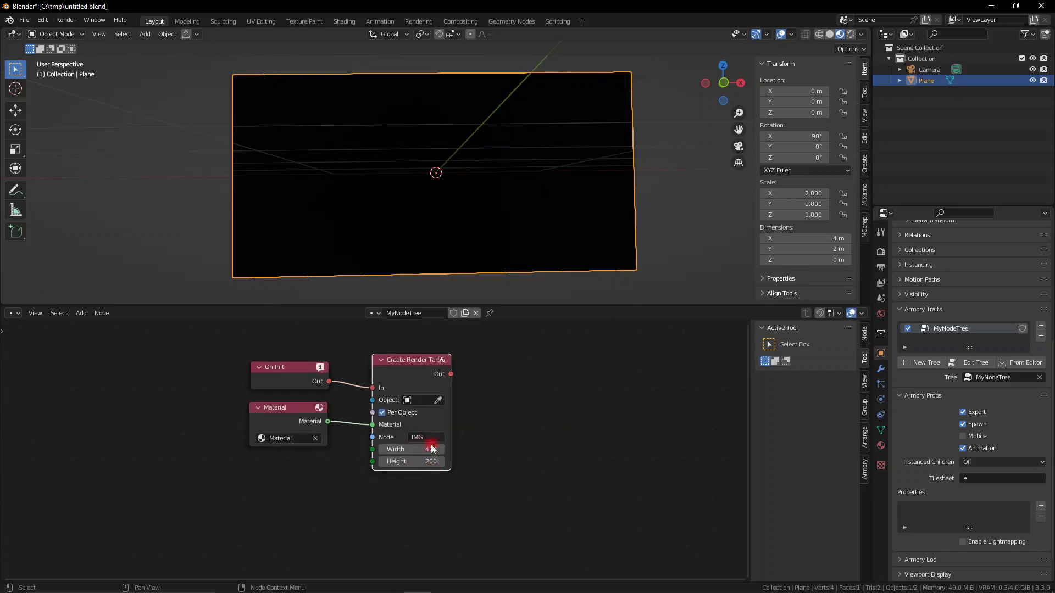
Add an On Update event node below the existing nodes and enlarge the node editor area.
{"action": "key", "text": "shift+a"}
{"action": "type", "text": "on updat"}
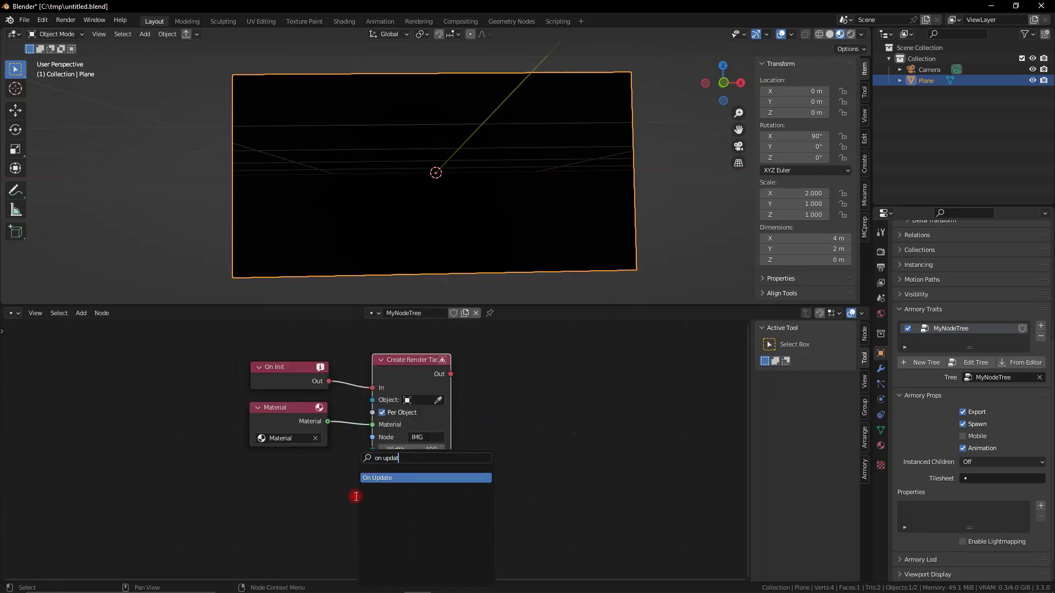
{"action": "key", "text": "Return"}
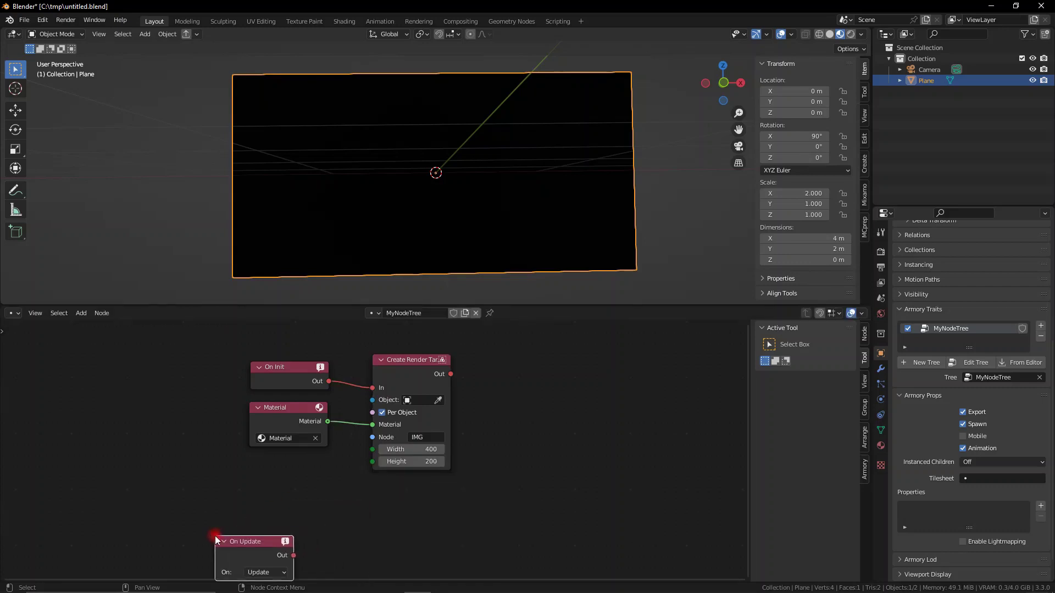
{"action": "left_click_drag", "start_coordinate": [318, 304], "coordinate": [337, 202]}
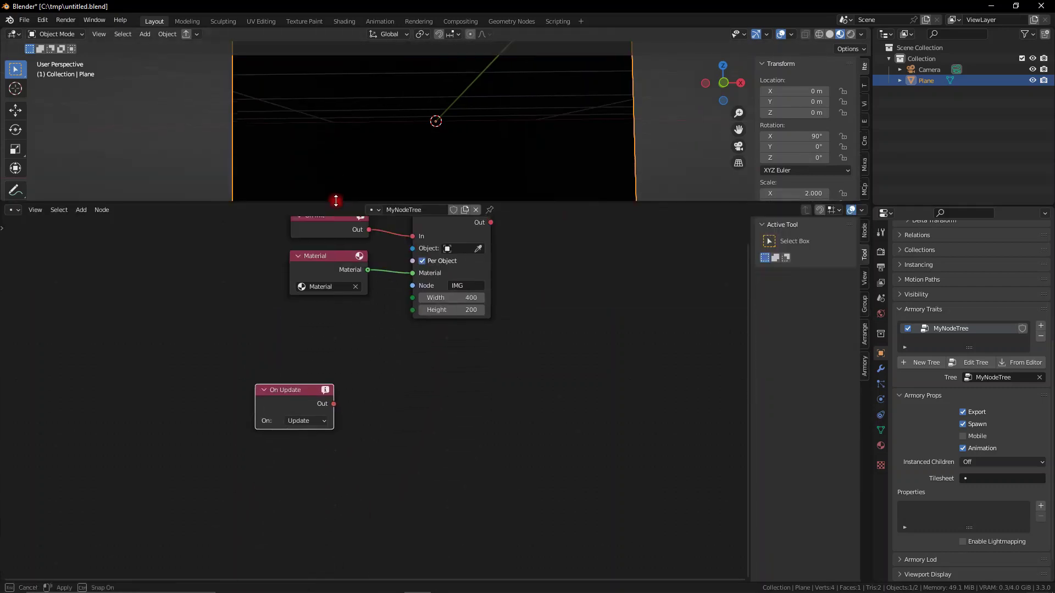
Add a Draw To Material Image node beside On Update and connect On Update's Out to its In.
{"action": "scroll", "coordinate": [412, 358], "scroll_direction": "up", "scroll_amount": 2}
{"action": "key", "text": "shift+a"}
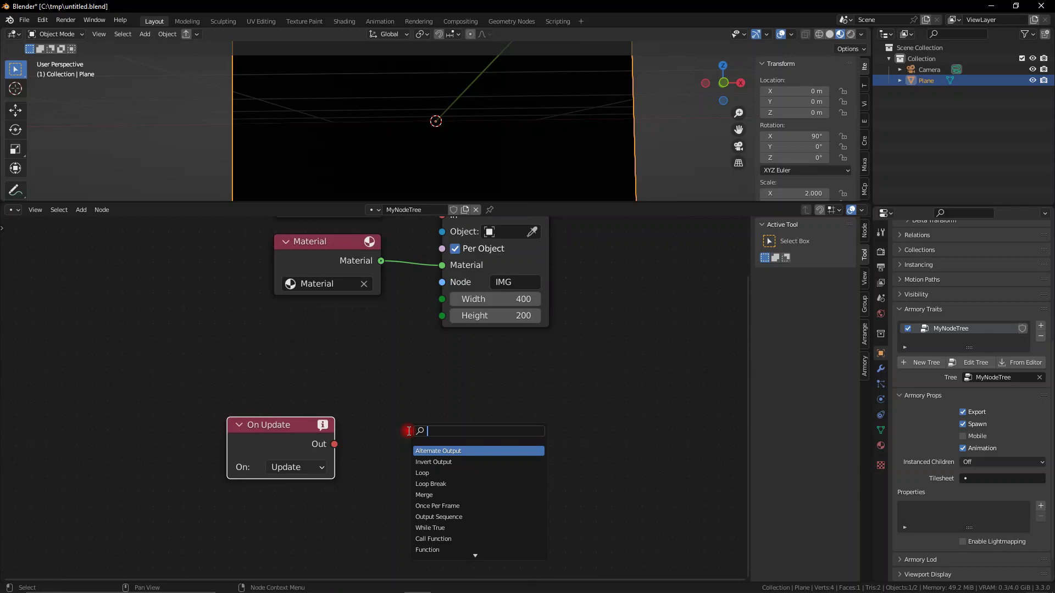
{"action": "type", "text": "draw mater"}
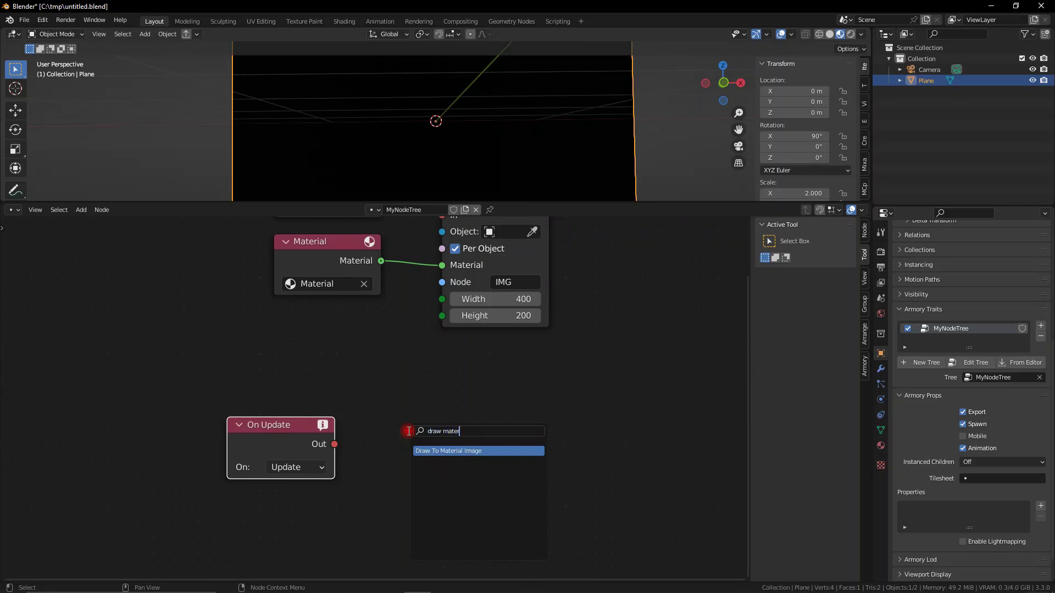
{"action": "key", "text": "Return"}
{"action": "left_click", "coordinate": [391, 374]}
{"action": "left_click_drag", "start_coordinate": [334, 444], "coordinate": [389, 455]}
{"action": "left_click_drag", "start_coordinate": [428, 393], "coordinate": [445, 423]}
Connect a duplicate of the Material node to Draw To Material Image's Material input and set its Node value to IMG.
{"action": "left_click", "coordinate": [367, 241]}
{"action": "key", "text": "shift+d"}
{"action": "left_click", "coordinate": [316, 423]}
{"action": "left_click_drag", "start_coordinate": [326, 442], "coordinate": [408, 443]}
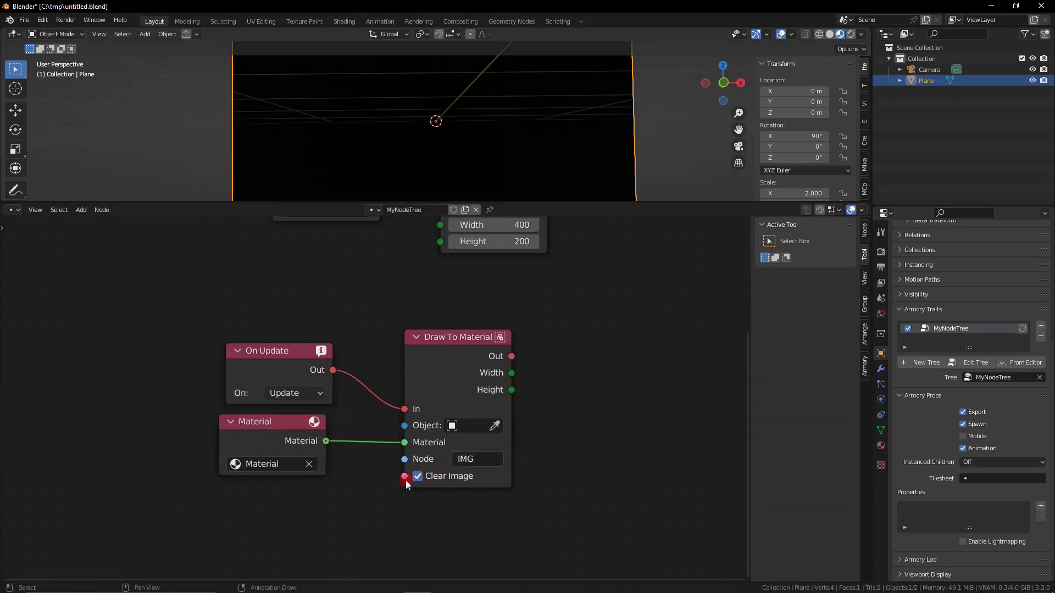
{"action": "left_click_drag", "start_coordinate": [475, 370], "coordinate": [469, 370]}
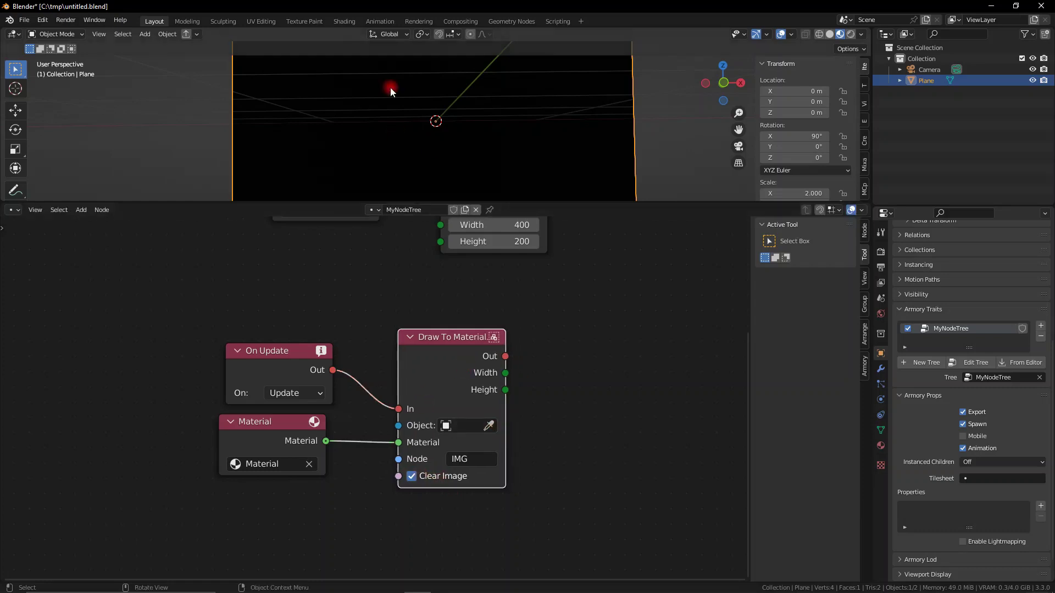
{"action": "scroll", "coordinate": [584, 475], "scroll_direction": "down", "scroll_amount": 2}
{"action": "middle_click_drag", "start_coordinate": [584, 475], "coordinate": [422, 491]}
{"action": "key", "text": "ctrl+f"}
{"action": "type", "text": "st"}
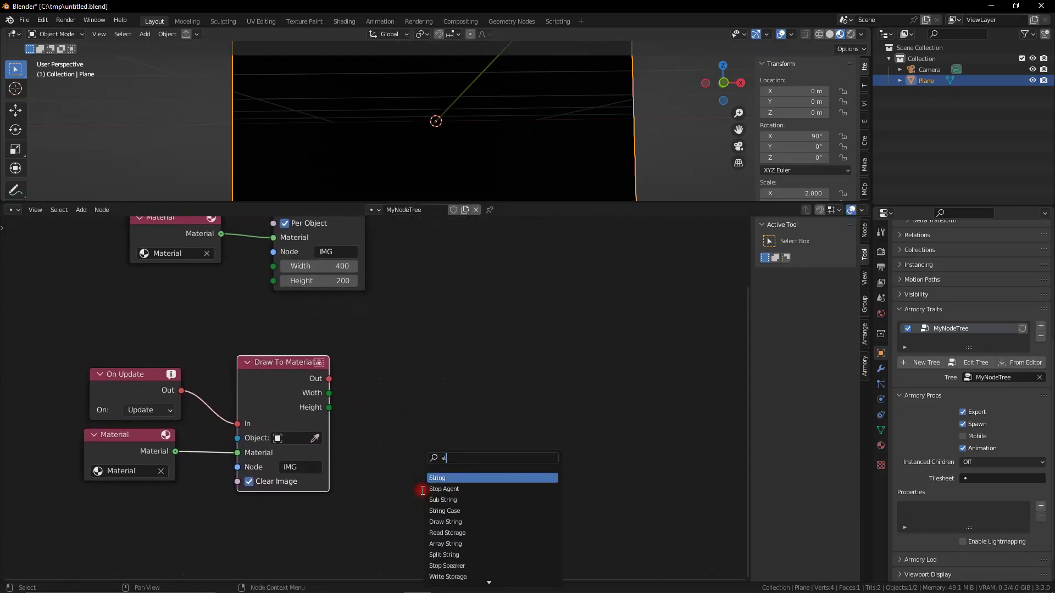
{"action": "type", "text": "ring"}
{"action": "key", "text": "Return"}
{"action": "left_click", "coordinate": [421, 490]}
{"action": "key", "text": "x"}
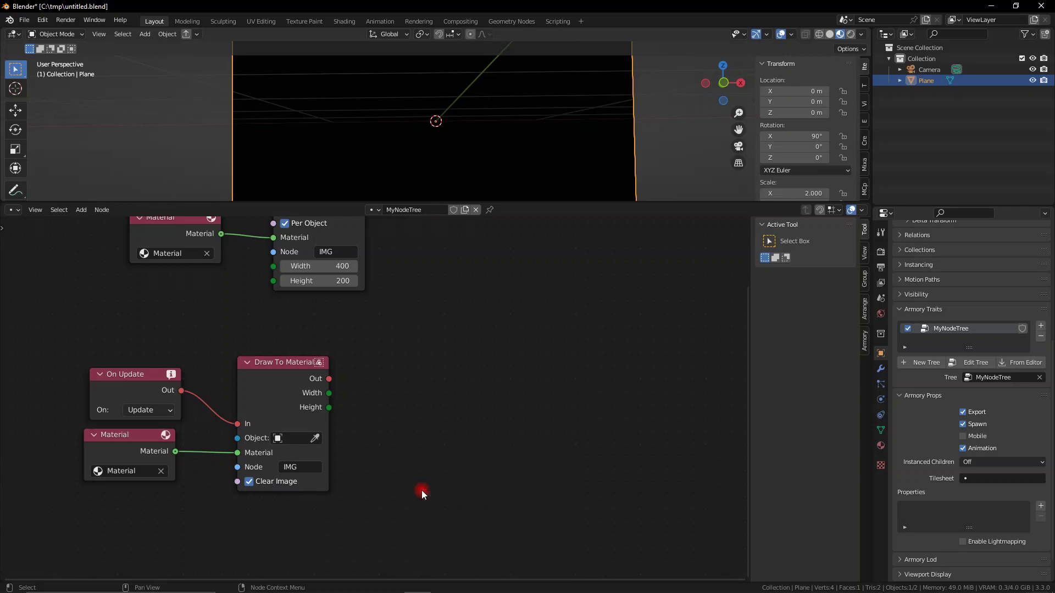
Add a widened Draw String node with the String World, and connect Draw To Material Image's Out to its Draw input.
{"action": "key", "text": "shift+a"}
{"action": "type", "text": "draw stri"}
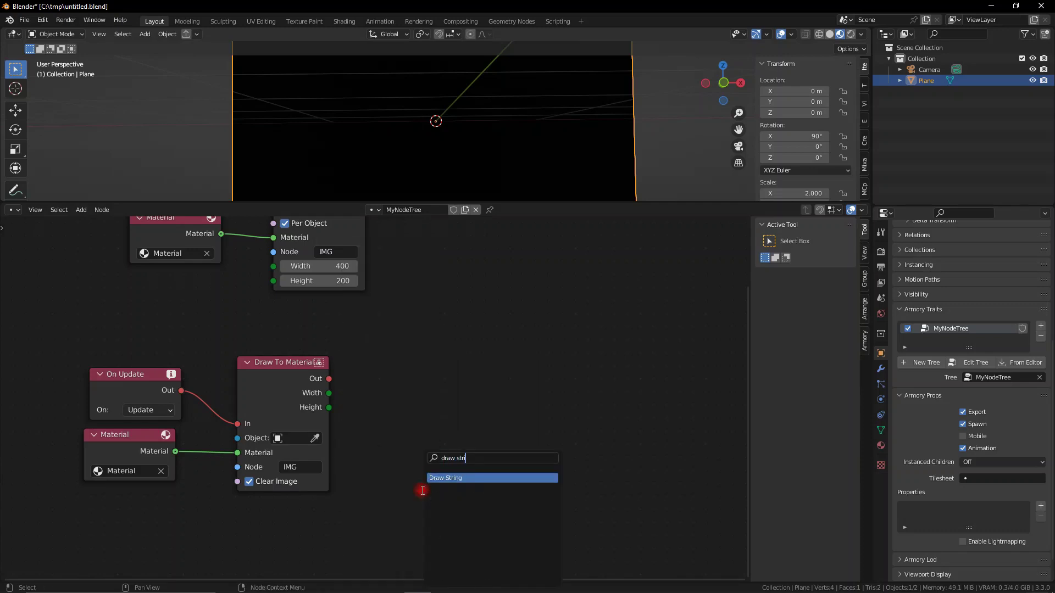
{"action": "type", "text": "ng"}
{"action": "key", "text": "Return"}
{"action": "left_click", "coordinate": [381, 346]}
{"action": "left_click_drag", "start_coordinate": [330, 379], "coordinate": [385, 390]}
{"action": "left_click_drag", "start_coordinate": [472, 391], "coordinate": [511, 394]}
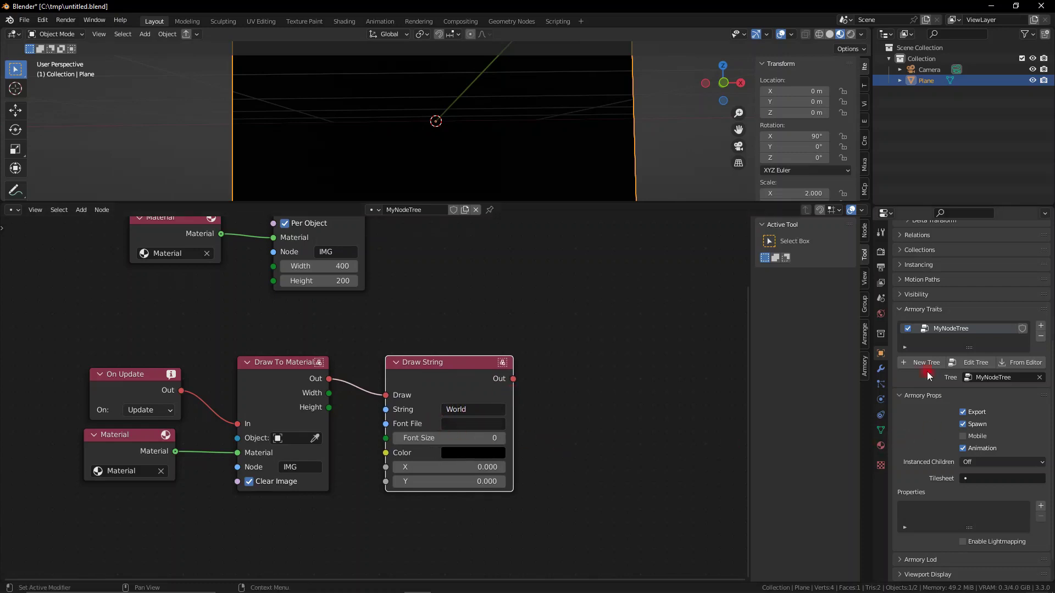
Open the Armory project folder in the file manager and create a subfolder named Bundled.
{"action": "left_click", "coordinate": [883, 253]}
{"action": "left_click", "coordinate": [932, 500]}
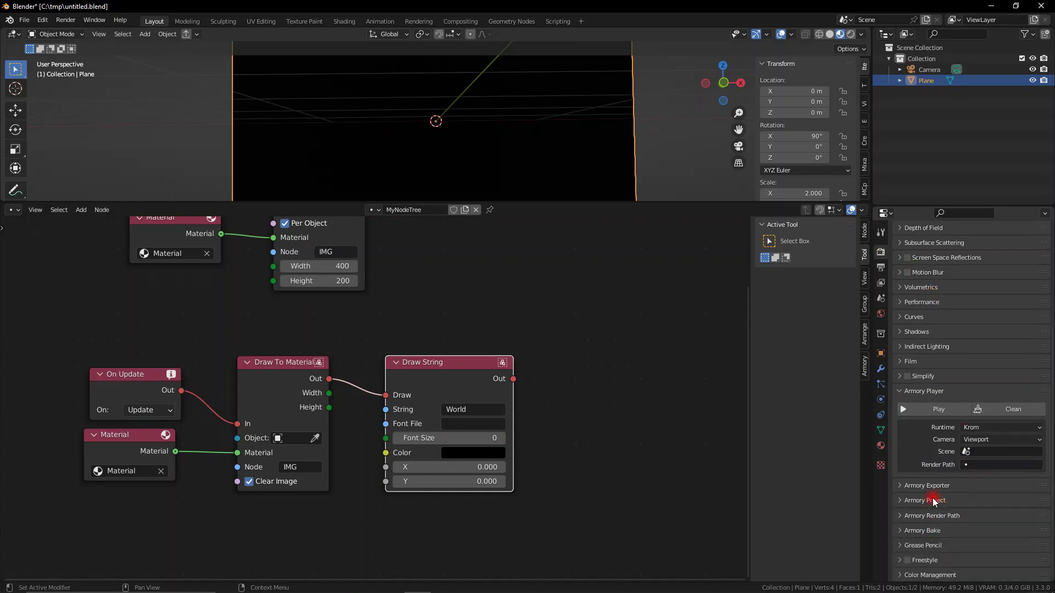
{"action": "left_click", "coordinate": [999, 516]}
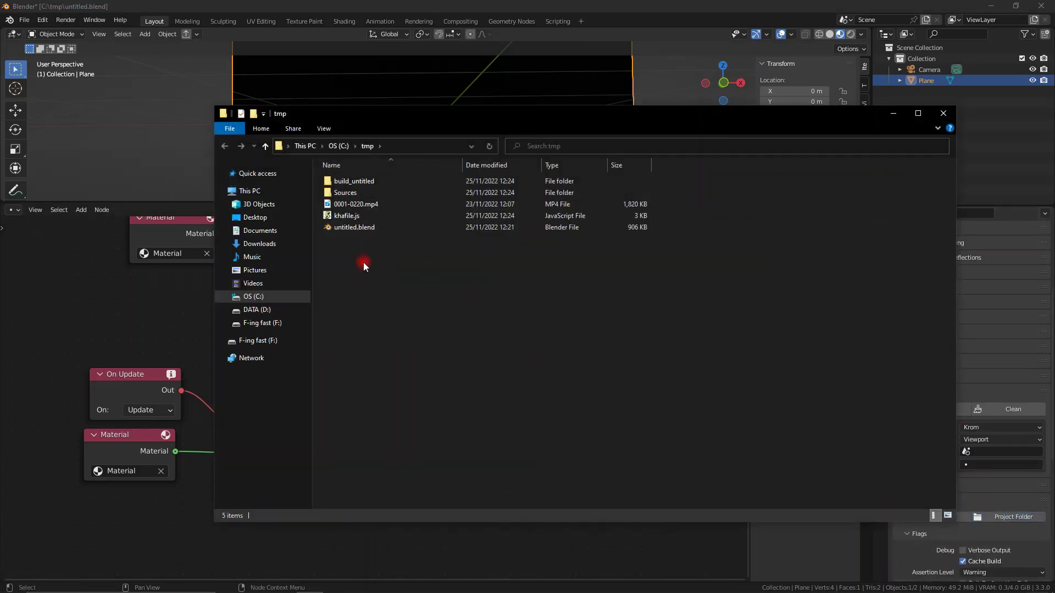
{"action": "right_click", "coordinate": [367, 264]}
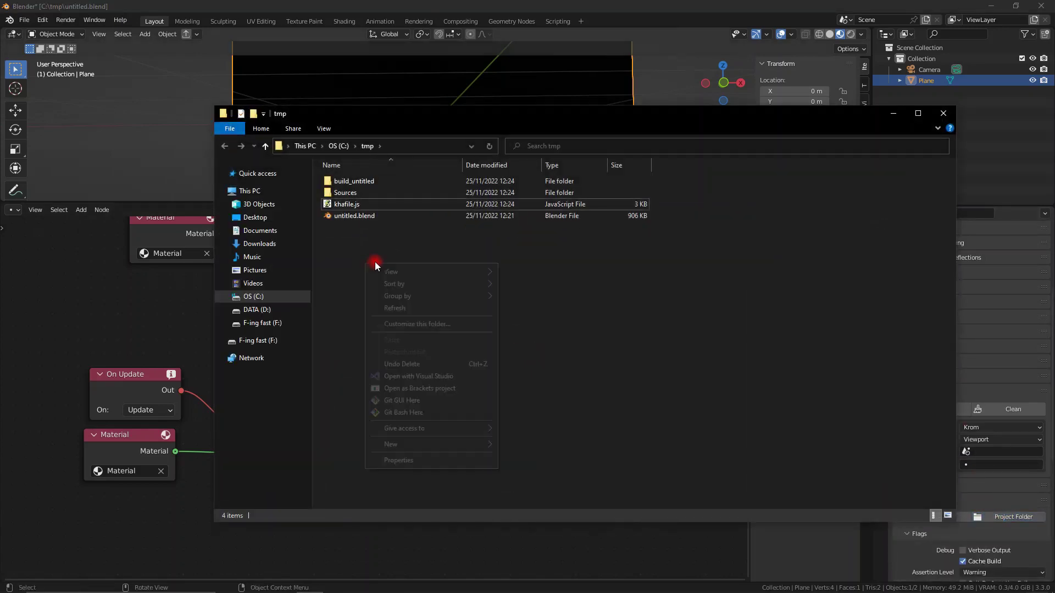
{"action": "mouse_move", "coordinate": [426, 447]}
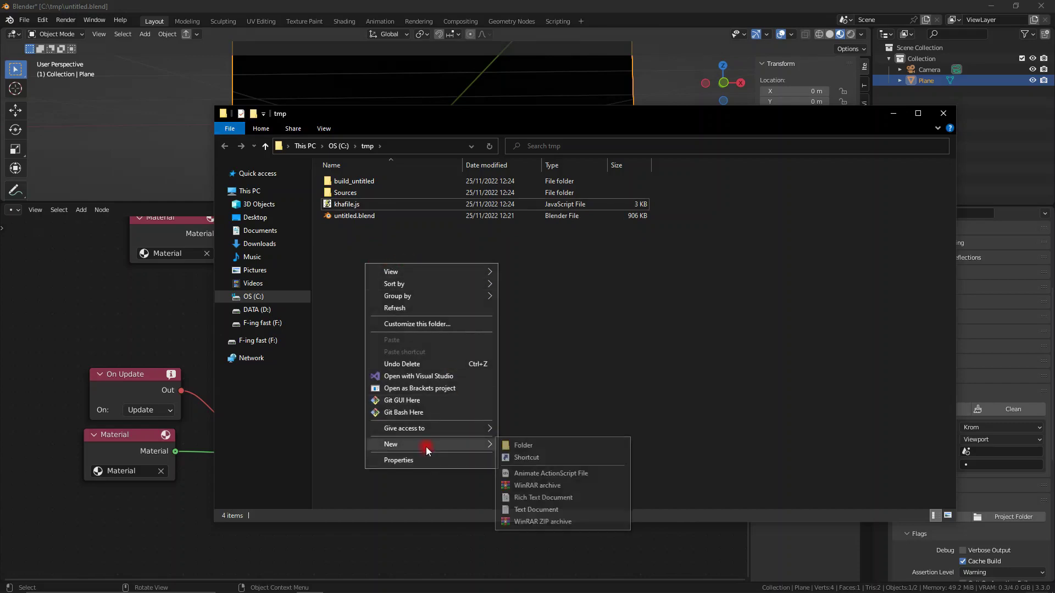
{"action": "left_click", "coordinate": [515, 445]}
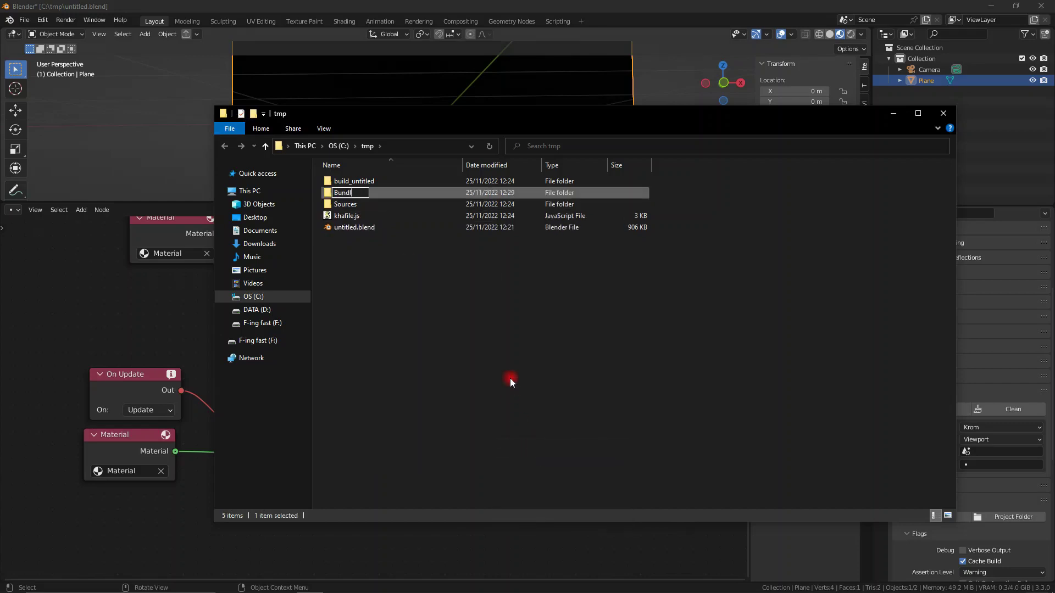
{"action": "key", "text": "Return"}
Copy the AcmeFont Medium font from the Windows Fonts folder into the Bundled folder.
{"action": "double_click", "coordinate": [375, 195]}
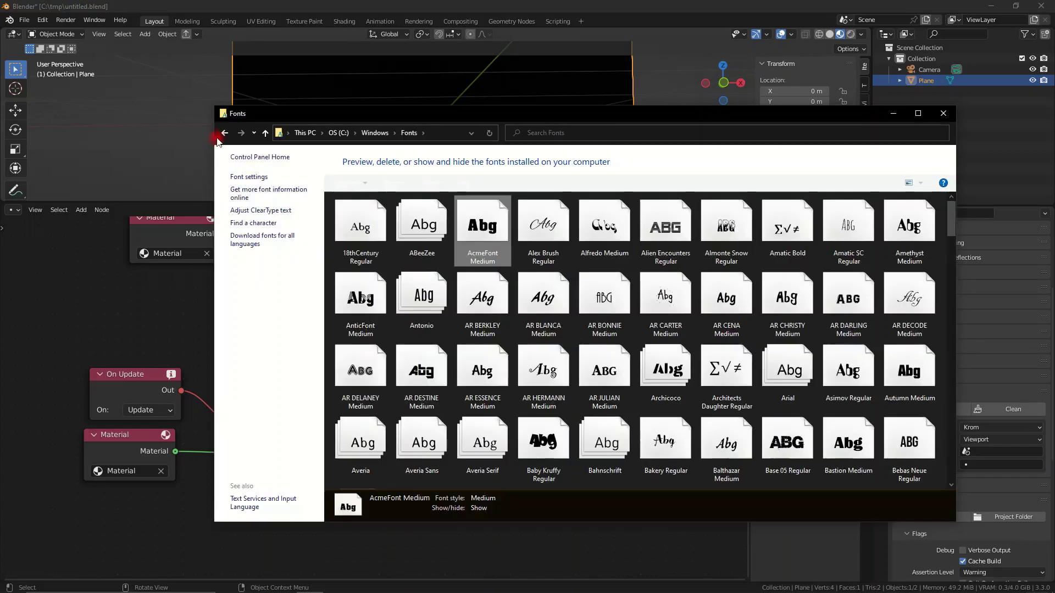
{"action": "left_click", "coordinate": [223, 134]}
{"action": "left_click", "coordinate": [224, 147]}
{"action": "left_click", "coordinate": [224, 147]}
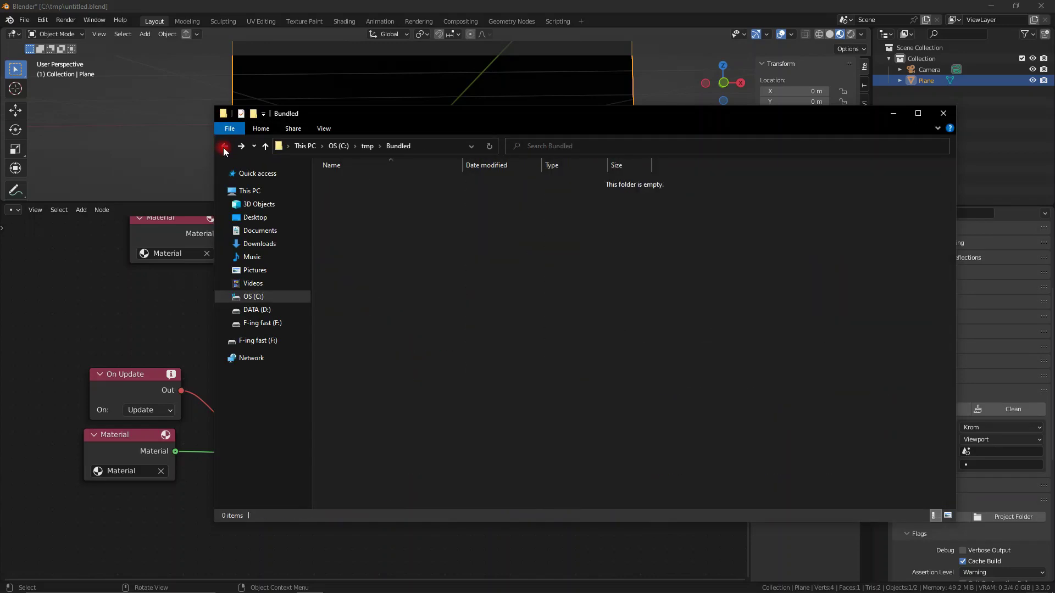
{"action": "left_click", "coordinate": [433, 248]}
{"action": "key", "text": "ctrl+v"}
Rename the copied font file as armory.ttf and close the file manager.
{"action": "left_click", "coordinate": [366, 181]}
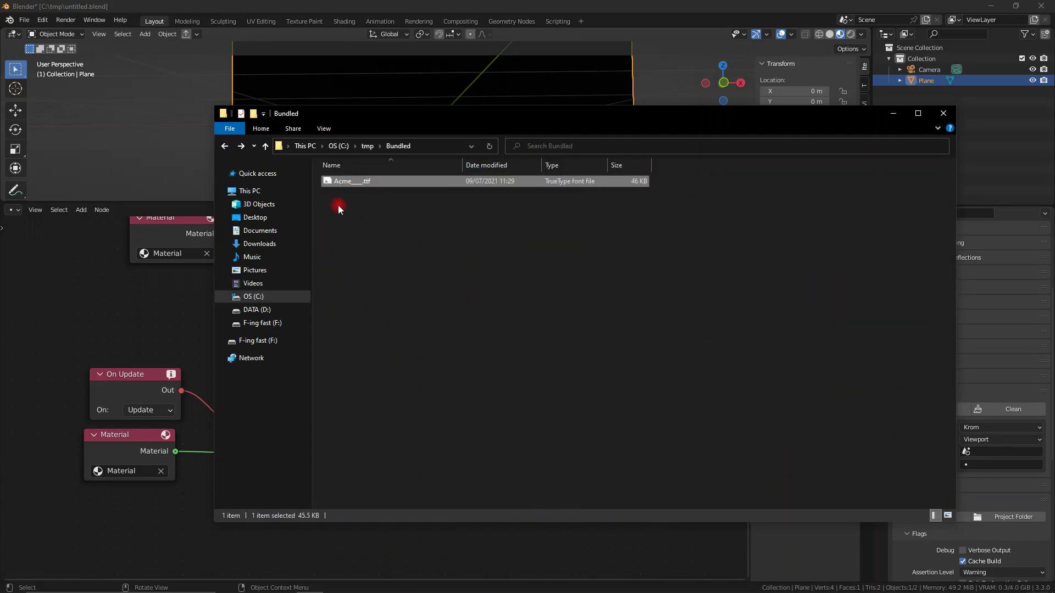
{"action": "key", "text": "F2"}
{"action": "type", "text": "armory.ttf"}
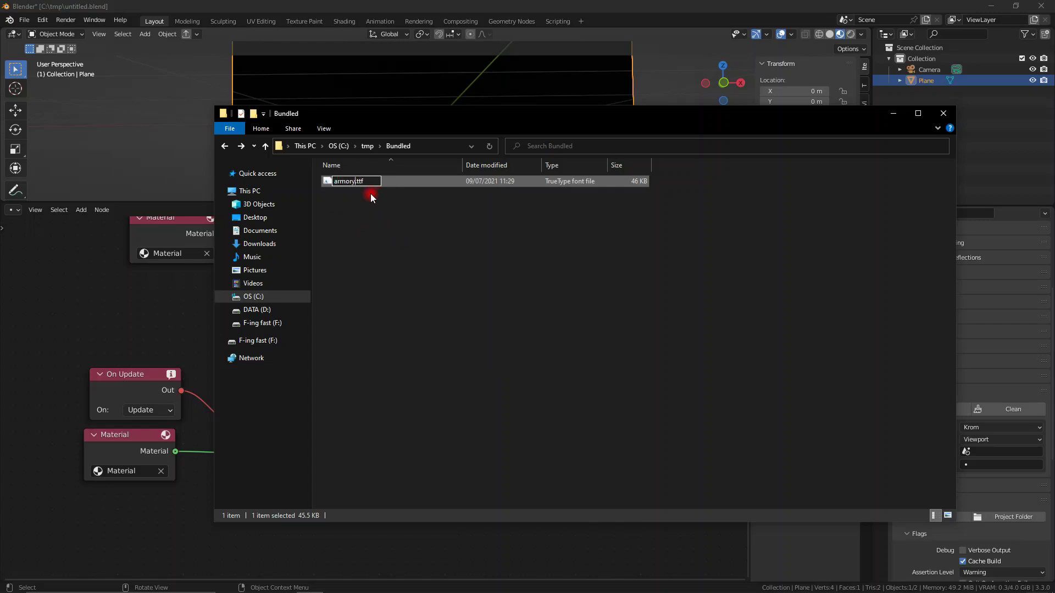
{"action": "key", "text": "Return"}
{"action": "left_click", "coordinate": [944, 113]}
Set Draw String's Font File to armory.ttf and its Font Size to 16.
{"action": "left_click", "coordinate": [469, 422]}
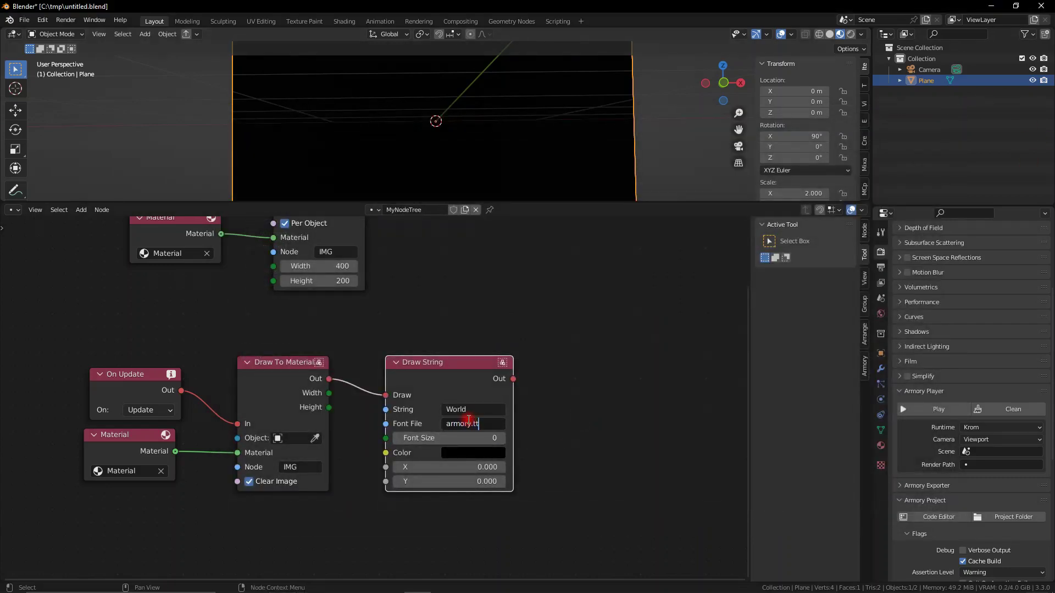
{"action": "left_click", "coordinate": [484, 437]}
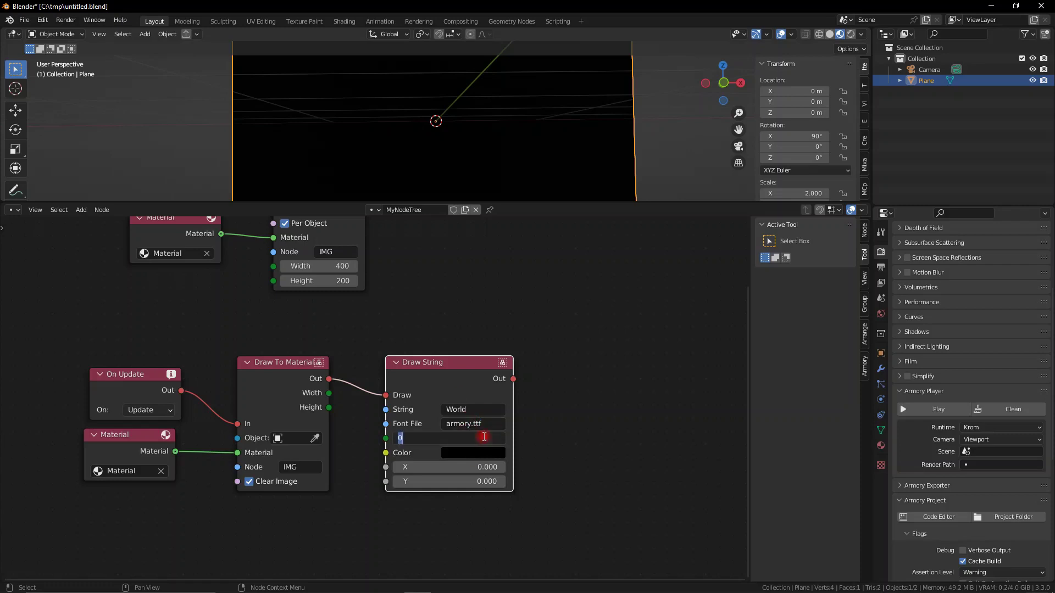
{"action": "type", "text": "16"}
{"action": "key", "text": "Return"}
Move the Draw String node slightly closer with its Color set to white, and run the project in the Armory player.
{"action": "left_click_drag", "start_coordinate": [438, 372], "coordinate": [427, 367]}
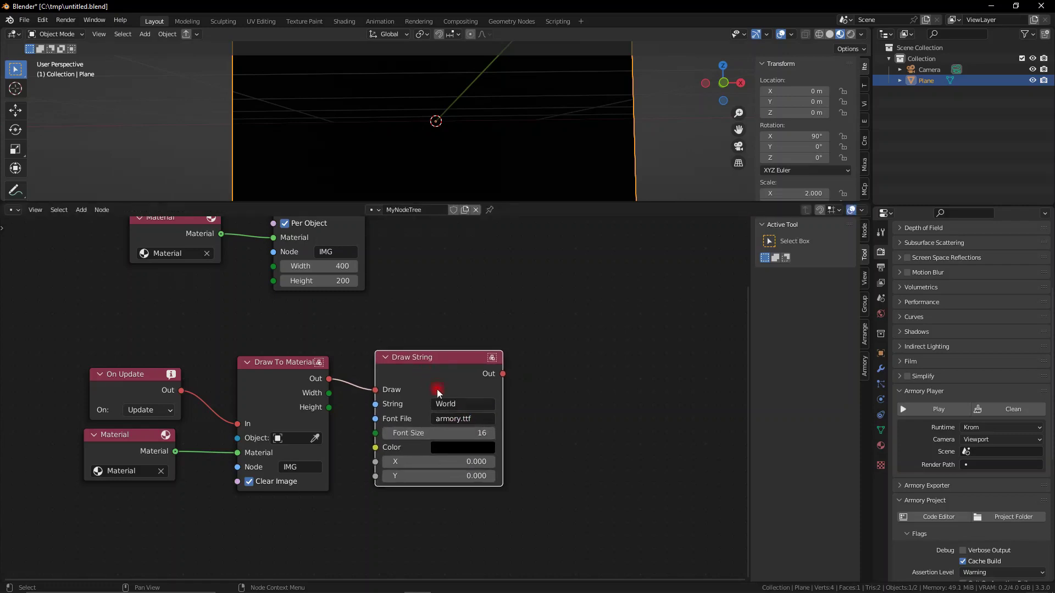
{"action": "left_click", "coordinate": [467, 448]}
{"action": "left_click_drag", "start_coordinate": [544, 330], "coordinate": [544, 258]}
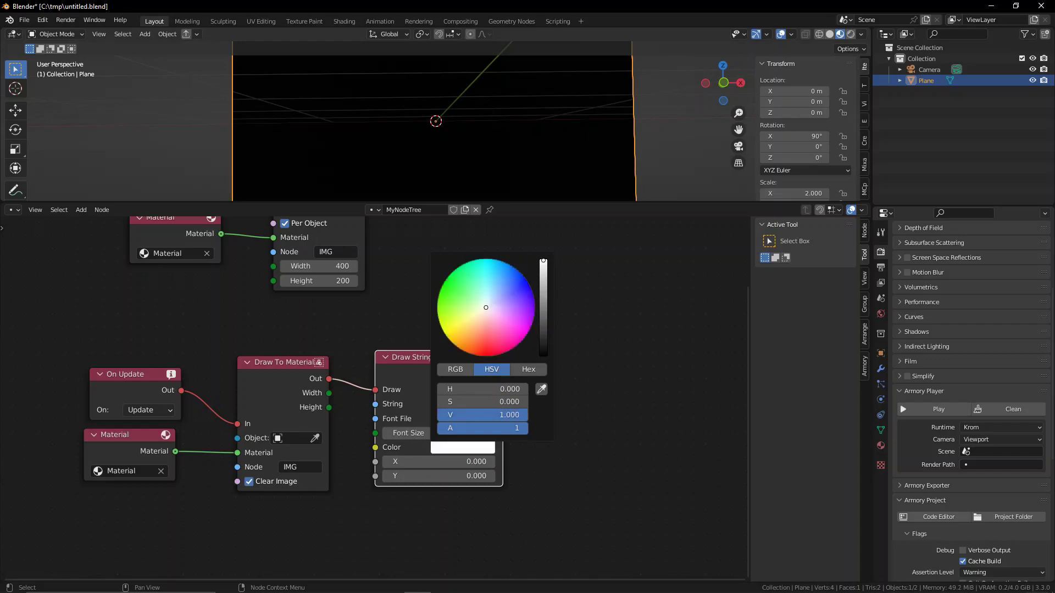
{"action": "middle_click_drag", "start_coordinate": [634, 407], "coordinate": [694, 440]}
{"action": "key", "text": "F5"}
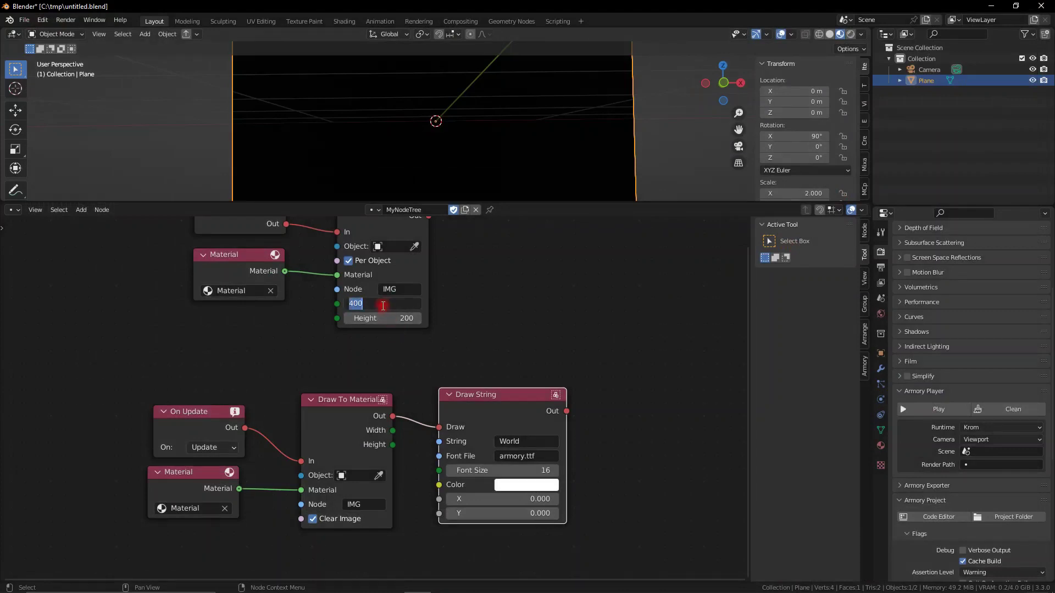
Set the Create Render Target node's Width to 4000 and Height to 2000.
{"action": "type", "text": "4000"}
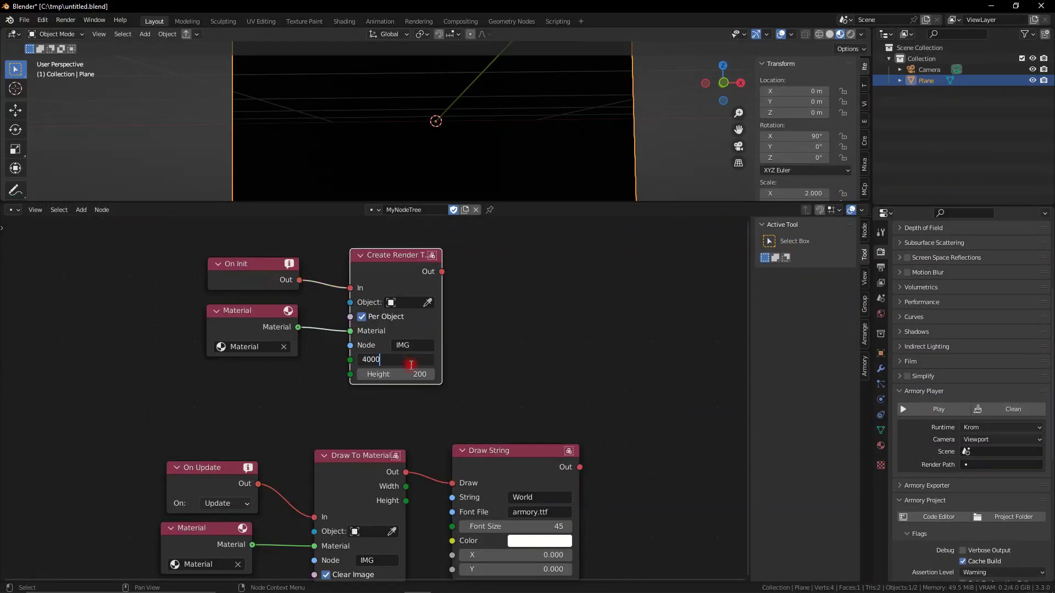
{"action": "key", "text": "Return"}
{"action": "left_click", "coordinate": [411, 372]}
{"action": "type", "text": "2000"}
{"action": "key", "text": "Return"}
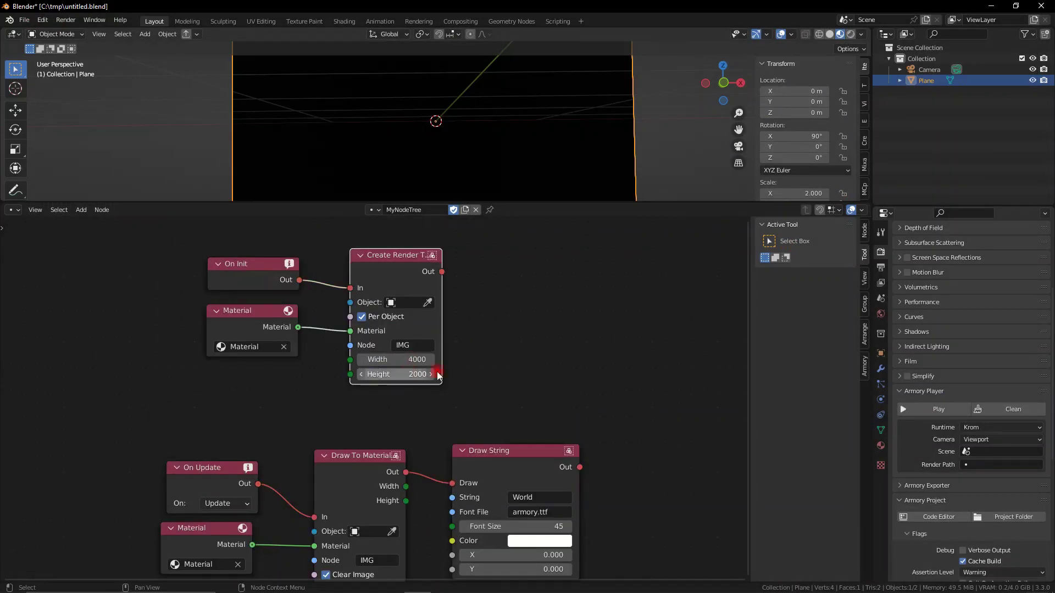
{"action": "left_click", "coordinate": [494, 368]}
Set Draw String's Font Size to 125 and run the project in the Armory player.
{"action": "mouse_move", "coordinate": [511, 368]}
{"action": "middle_mouse_down"}
{"action": "mouse_move", "coordinate": [509, 339]}
{"action": "mouse_move", "coordinate": [472, 274]}
{"action": "middle_mouse_up"}
{"action": "left_click", "coordinate": [508, 431]}
{"action": "type", "text": "1"}
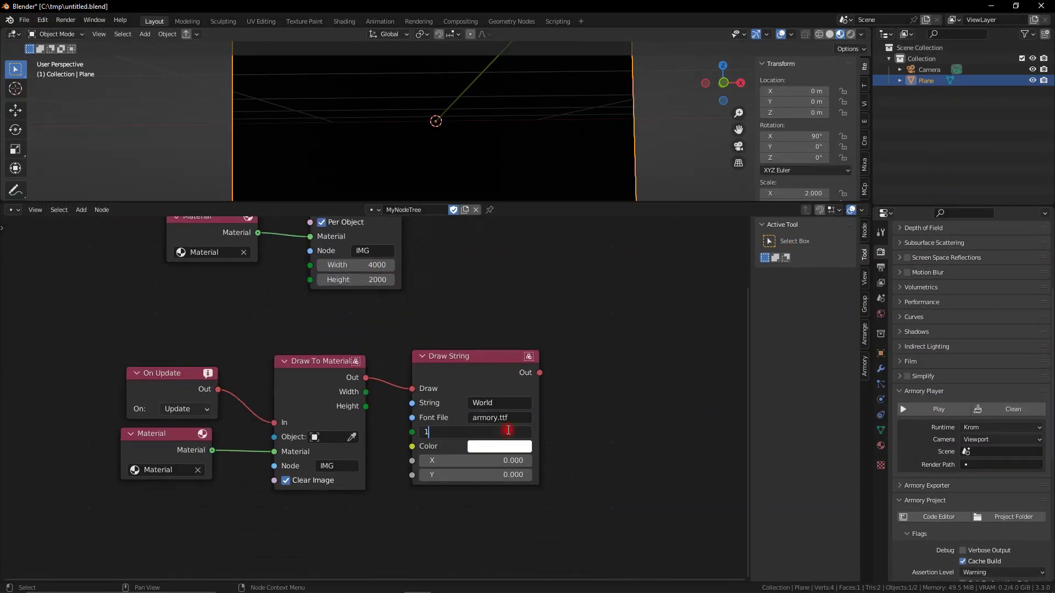
{"action": "type", "text": "25"}
{"action": "key", "text": "Return"}
{"action": "left_click", "coordinate": [989, 409]}
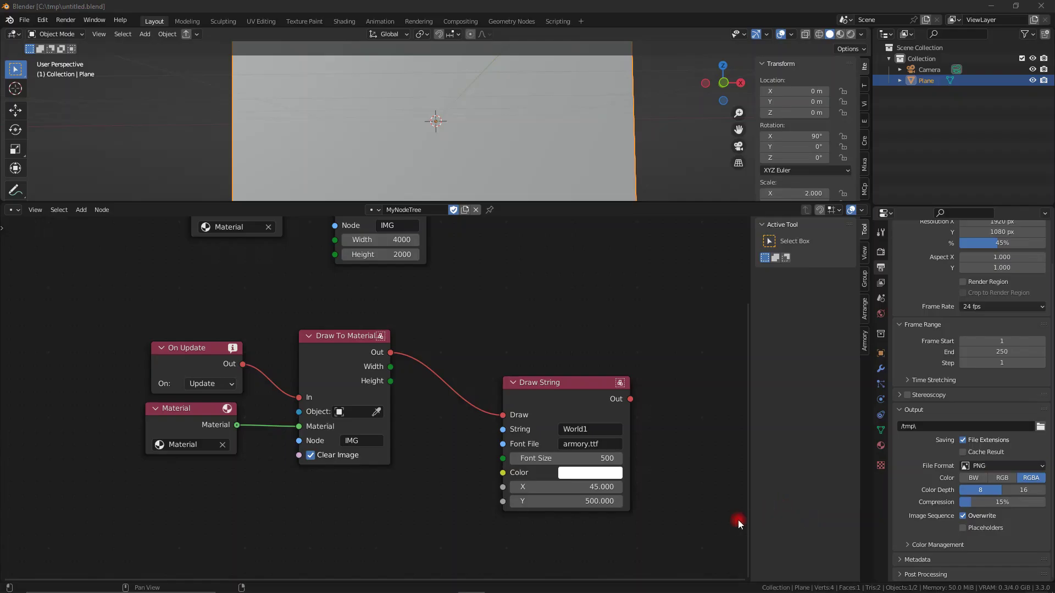
Link the Image Texture's Alpha to Armory PBR's Opacity in the Shading workspace, test it in the player, and return to Layout.
{"action": "left_click", "coordinate": [344, 21]}
{"action": "left_click_drag", "start_coordinate": [529, 377], "coordinate": [578, 393]}
{"action": "left_click", "coordinate": [939, 458]}
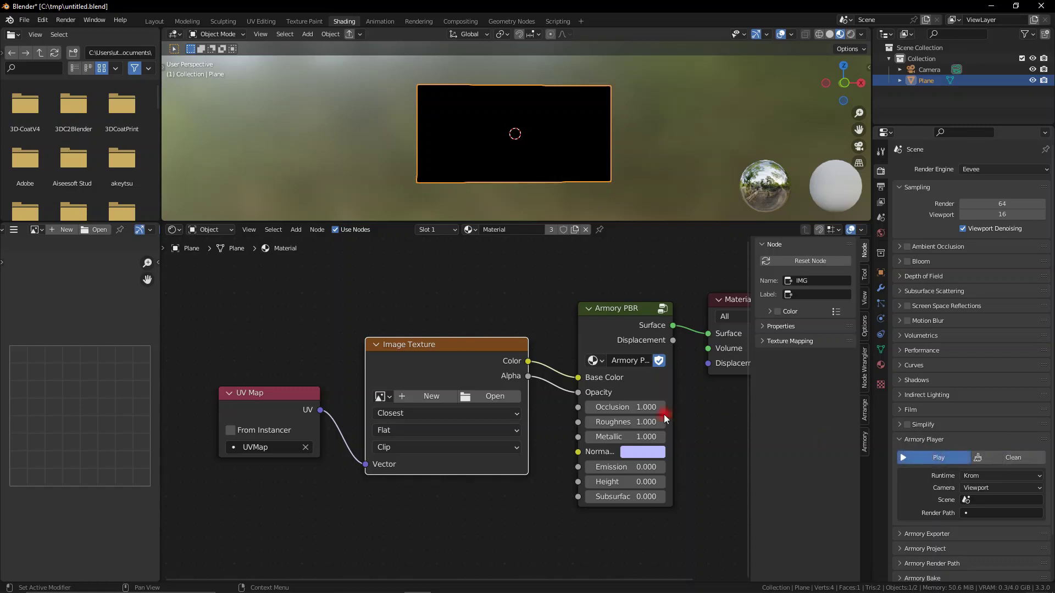
{"action": "key", "text": "F5"}
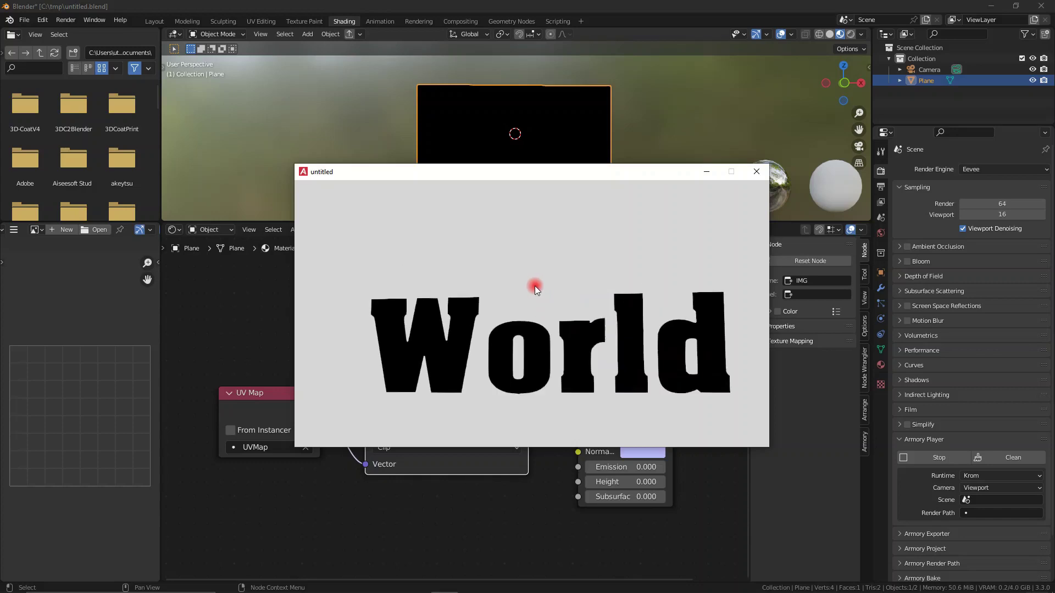
{"action": "left_click", "coordinate": [756, 171]}
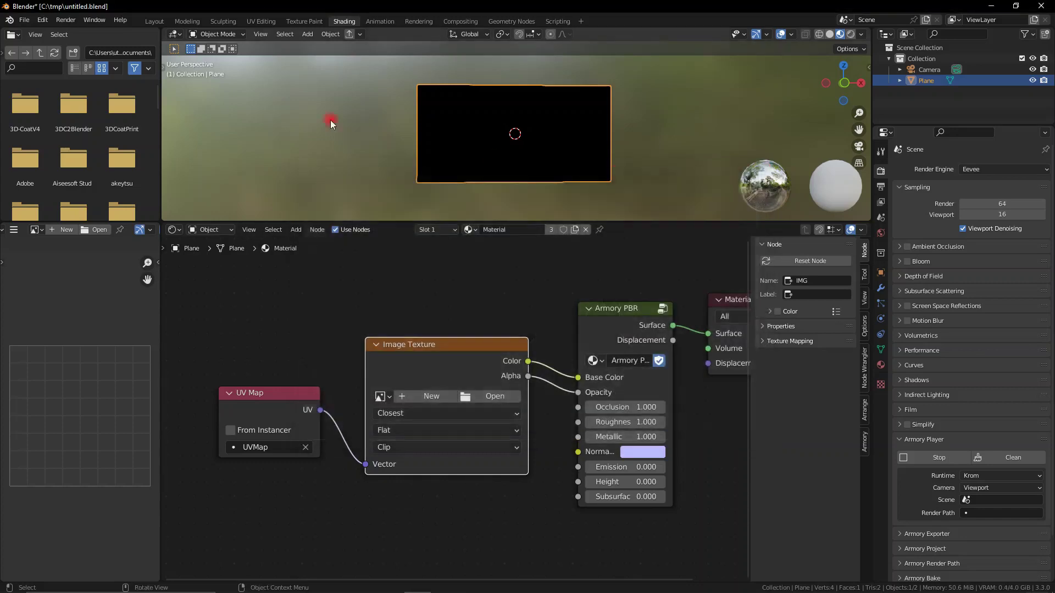
{"action": "left_click", "coordinate": [154, 22]}
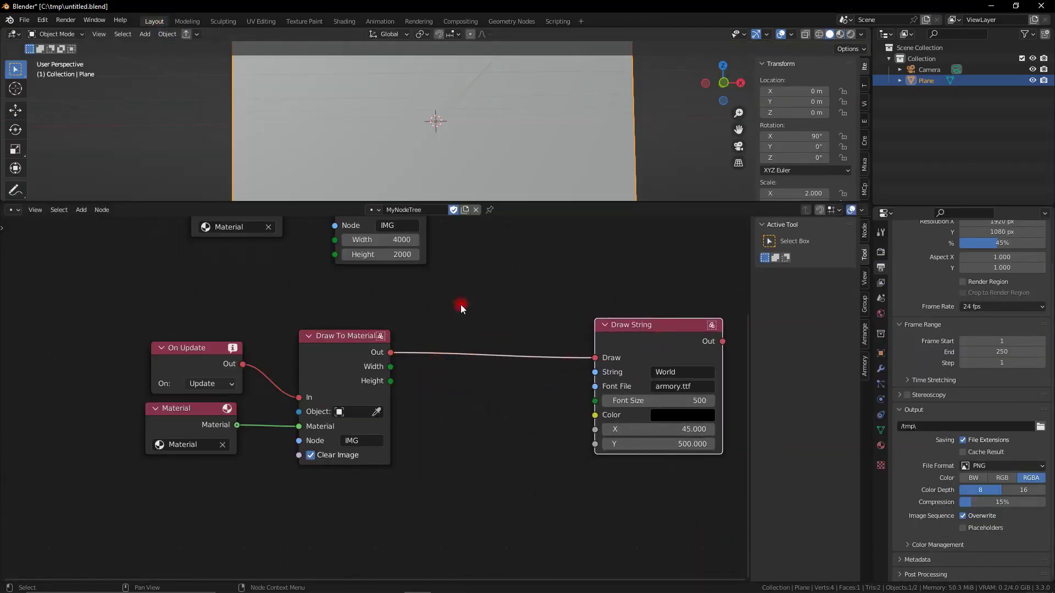
Insert a Draw Rect node into the link between Draw To Material and Draw String.
{"action": "key", "text": "shift+a"}
{"action": "left_click", "coordinate": [493, 372]}
{"action": "type", "text": "draw"}
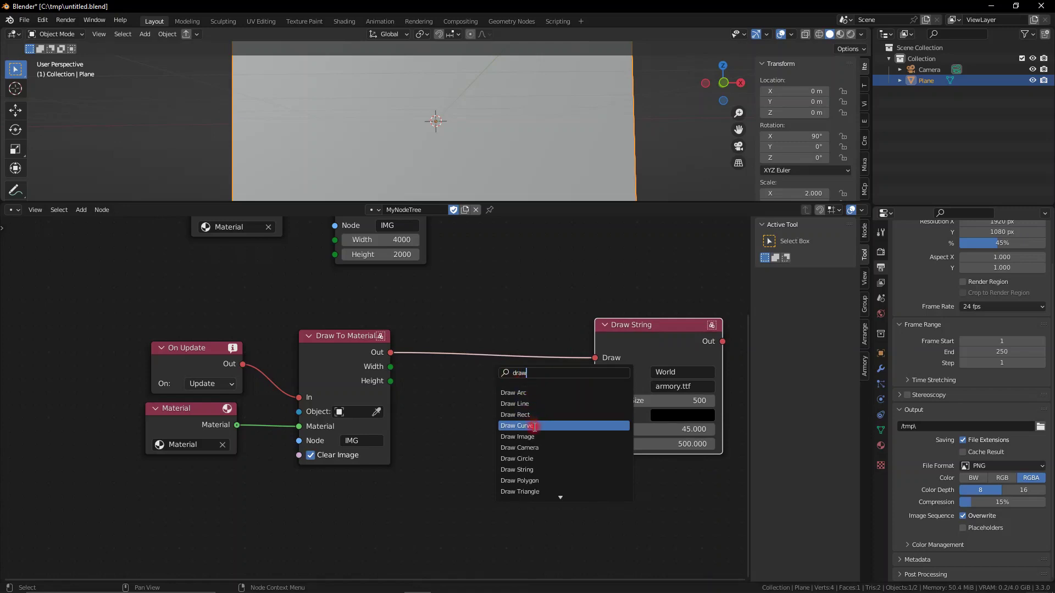
{"action": "left_click", "coordinate": [516, 414]}
{"action": "left_click", "coordinate": [443, 314]}
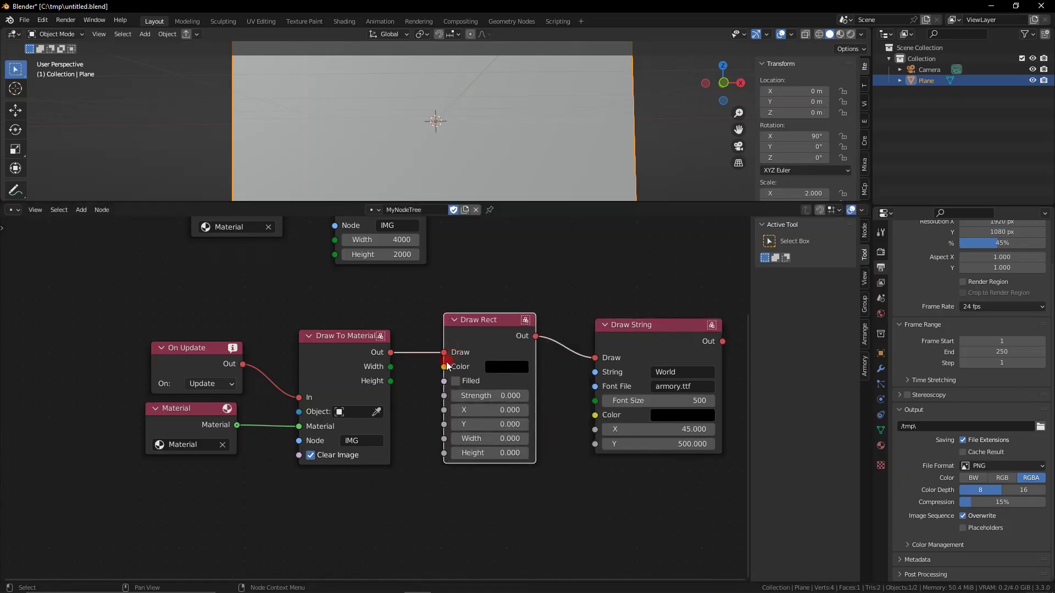
Give the Draw Rect node a teal color (H 0.545, S 0.810, V 0.243) with Filled enabled, and shift it closer to Draw To Material.
{"action": "left_click", "coordinate": [502, 366]}
{"action": "left_click", "coordinate": [597, 224]}
{"action": "left_click_drag", "start_coordinate": [549, 223], "coordinate": [546, 200]}
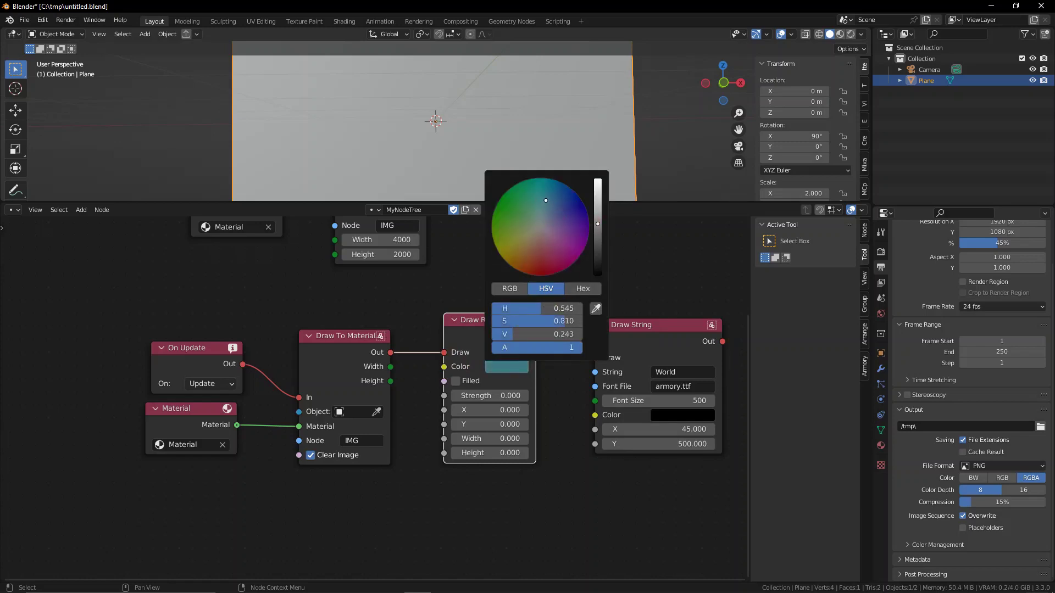
{"action": "left_click_drag", "start_coordinate": [495, 375], "coordinate": [475, 374]}
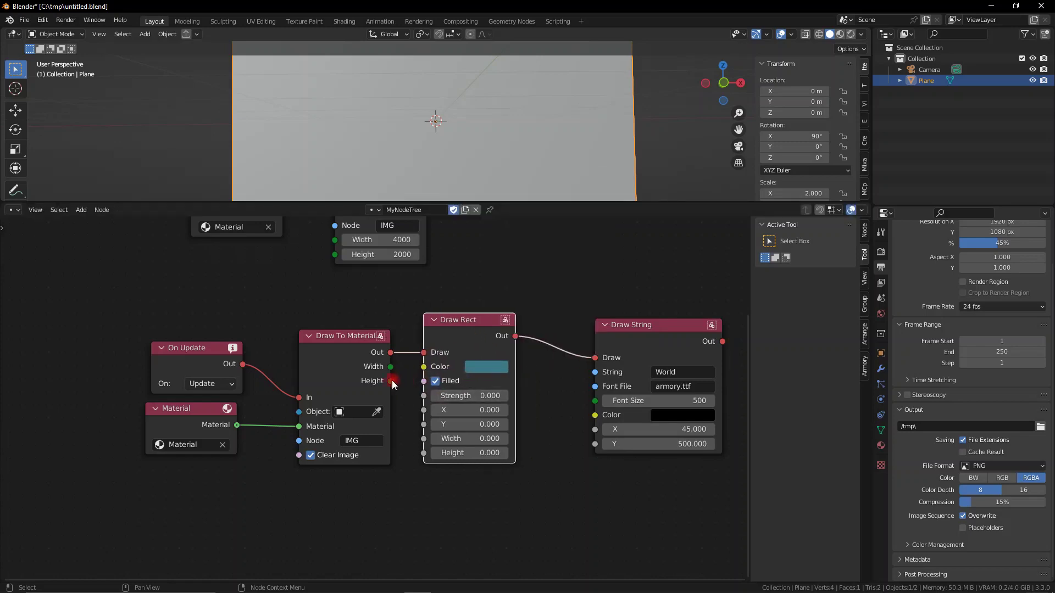
Link Draw To Material's Width and Height outputs to the matching Draw Rect inputs.
{"action": "left_click_drag", "start_coordinate": [390, 366], "coordinate": [415, 401]}
{"action": "left_click_drag", "start_coordinate": [423, 438], "coordinate": [424, 439]}
{"action": "left_click_drag", "start_coordinate": [390, 381], "coordinate": [424, 453]}
Run the project in the Armory player to check the text over the filled rectangle, and close the player.
{"action": "left_click", "coordinate": [881, 248]}
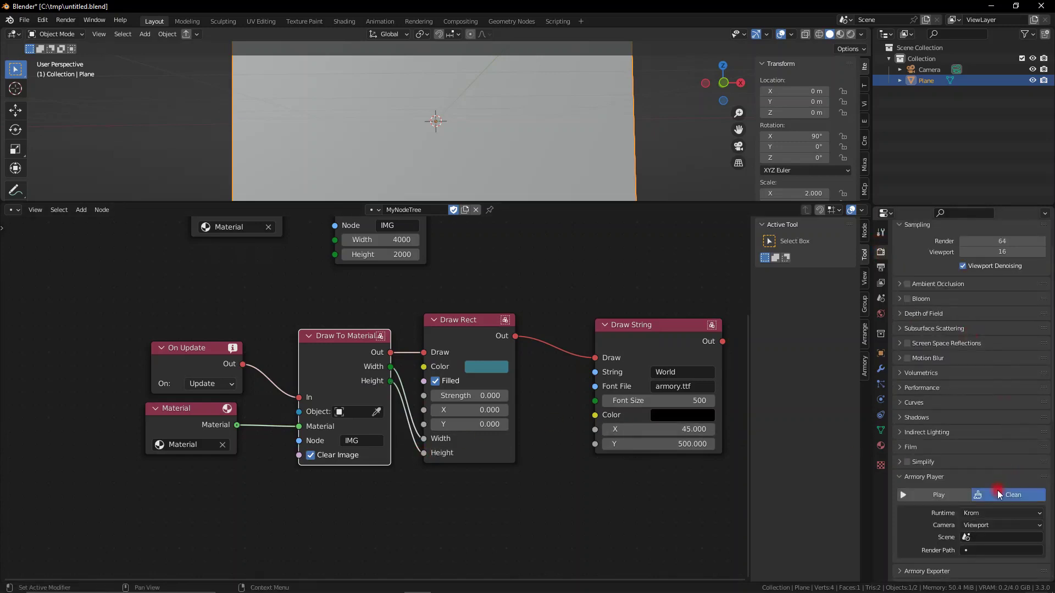
{"action": "left_click", "coordinate": [941, 495]}
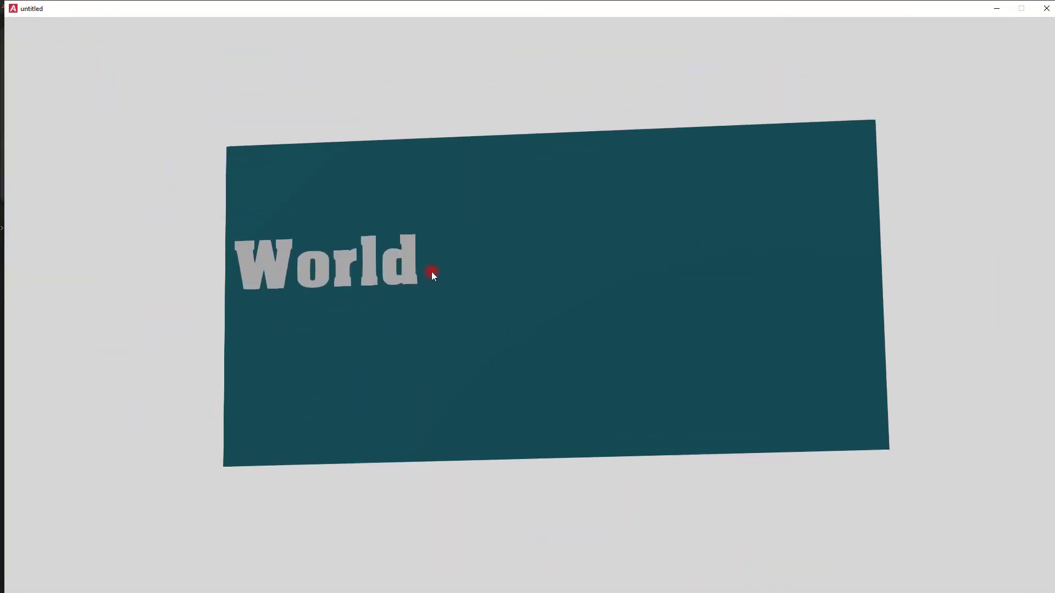
{"action": "left_click", "coordinate": [1045, 8]}
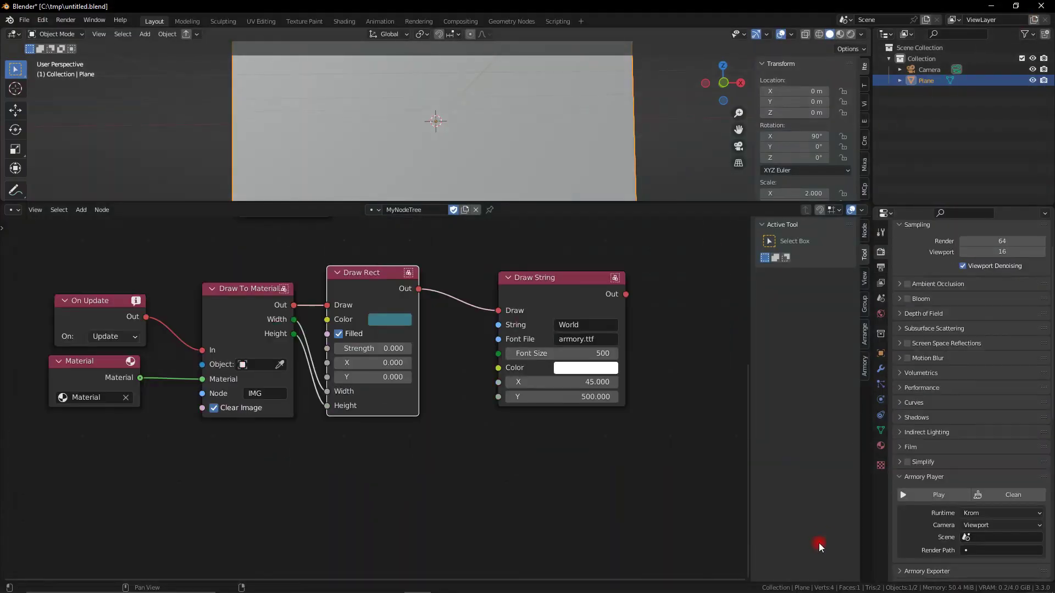
Move Draw String farther from Draw Rect and add a Float node below the Draw Rect node.
{"action": "left_click_drag", "start_coordinate": [533, 298], "coordinate": [566, 325]}
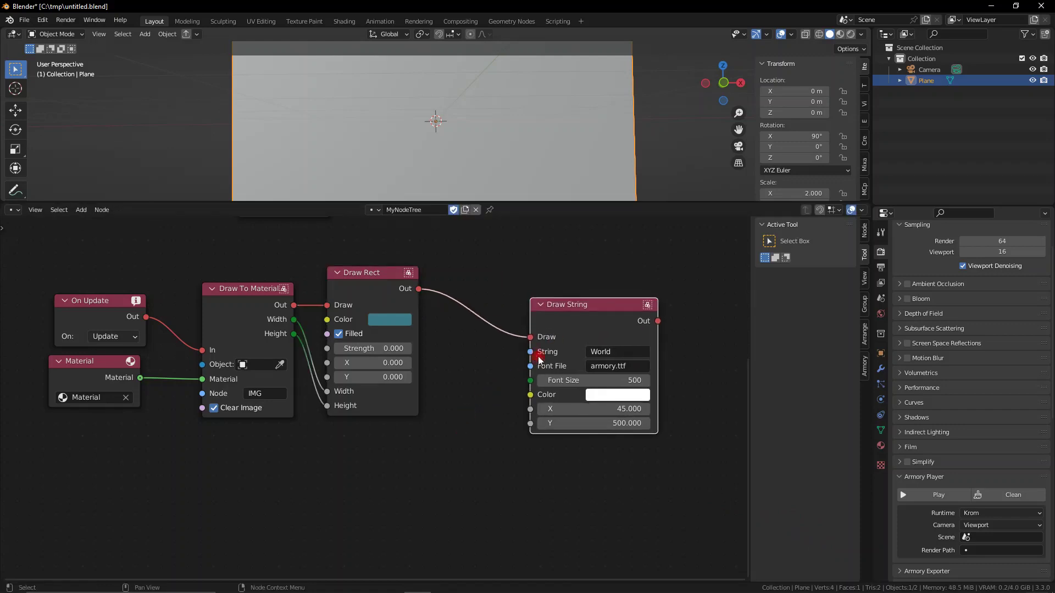
{"action": "left_click", "coordinate": [881, 354]}
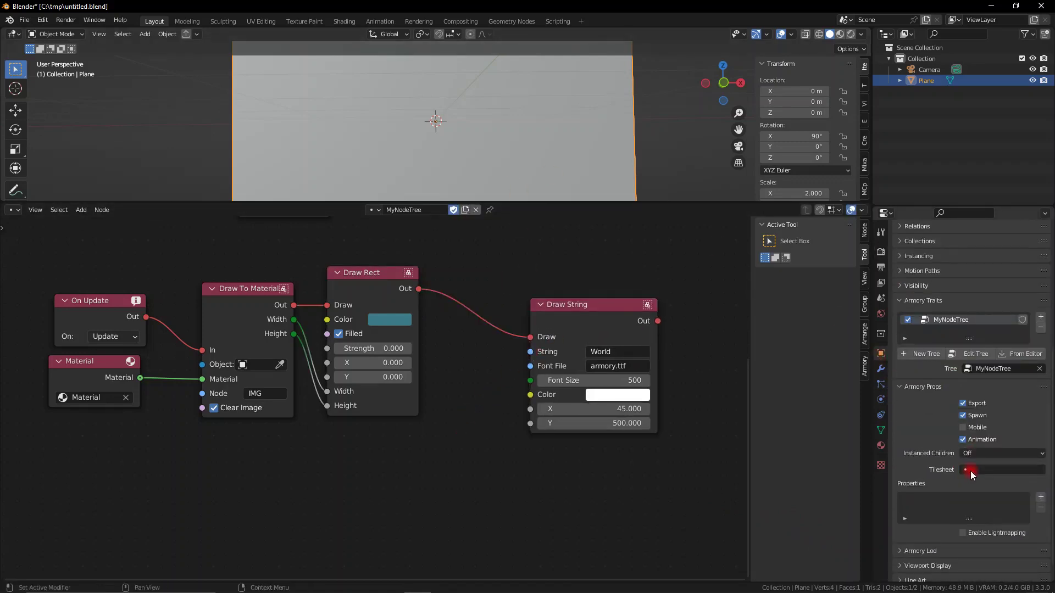
{"action": "key", "text": "shift+a"}
{"action": "type", "text": "floa"}
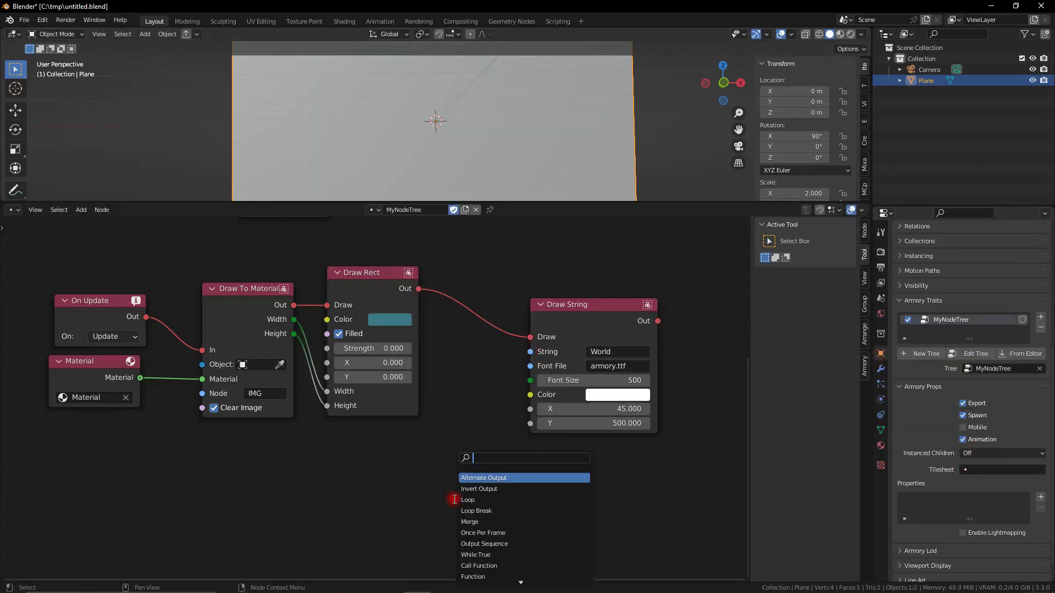
{"action": "key", "text": "Return"}
{"action": "left_click", "coordinate": [367, 496]}
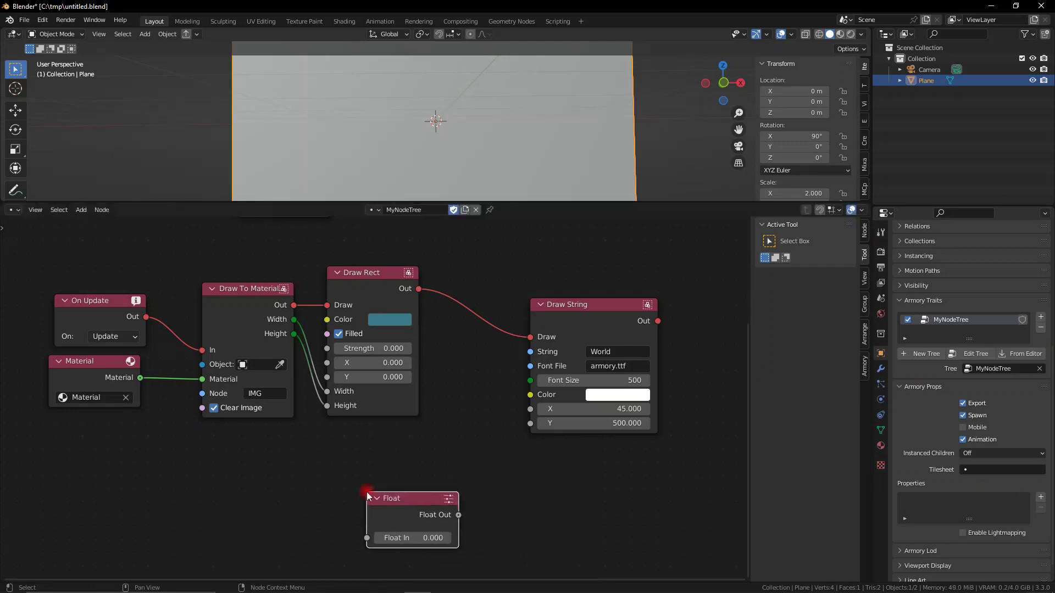
Create a tree variable called name from the Float node and move the node below Draw Rect.
{"action": "left_click", "coordinate": [866, 362]}
{"action": "left_click", "coordinate": [793, 322]}
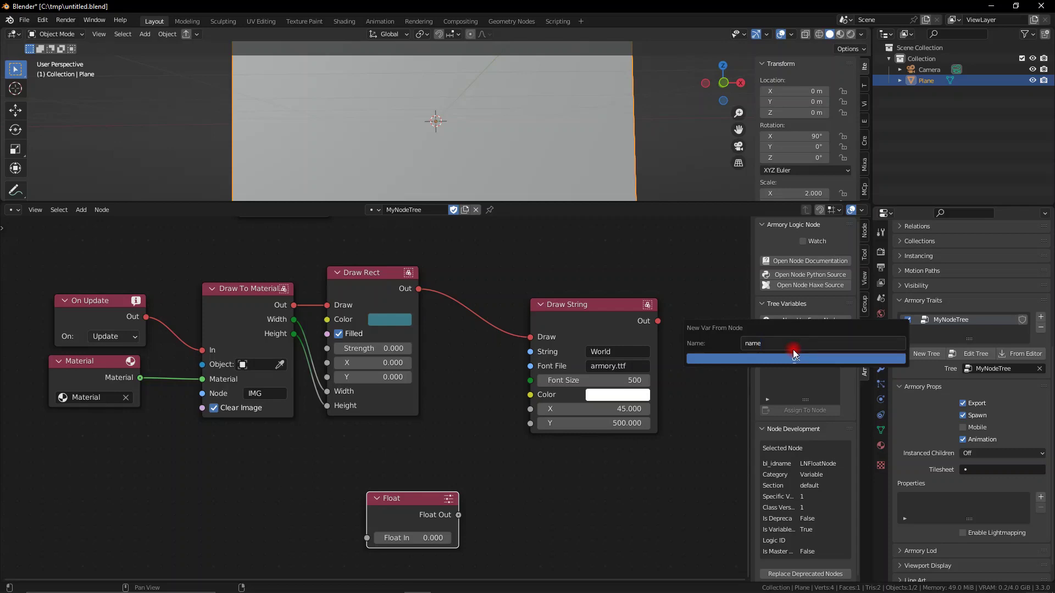
{"action": "left_click", "coordinate": [794, 355]}
{"action": "left_click_drag", "start_coordinate": [442, 500], "coordinate": [369, 492]}
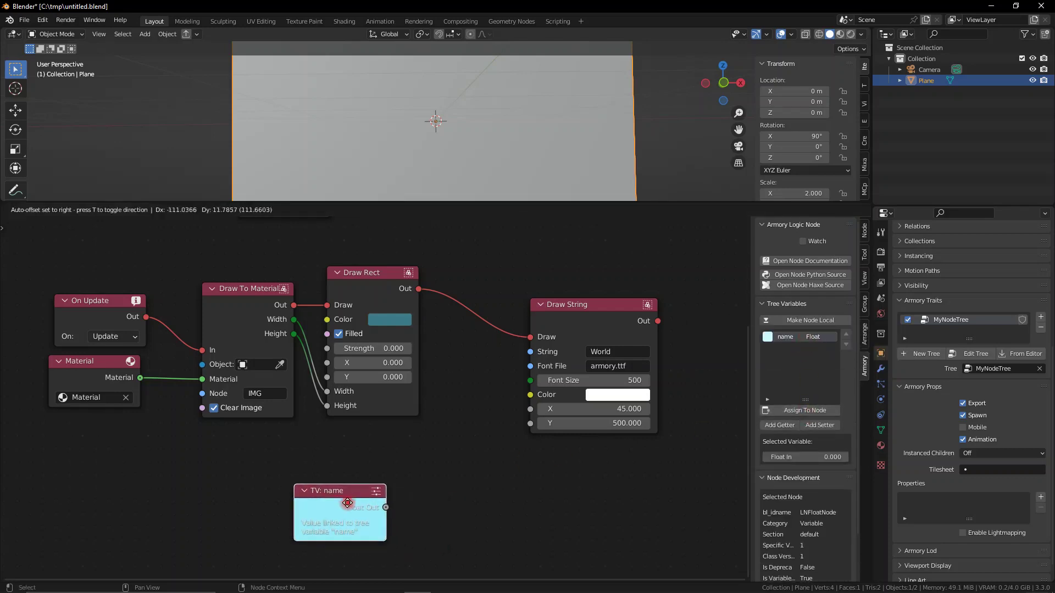
Add a setter for the name variable and link the original variable node's Float Out to Draw String's String input.
{"action": "left_click", "coordinate": [819, 425]}
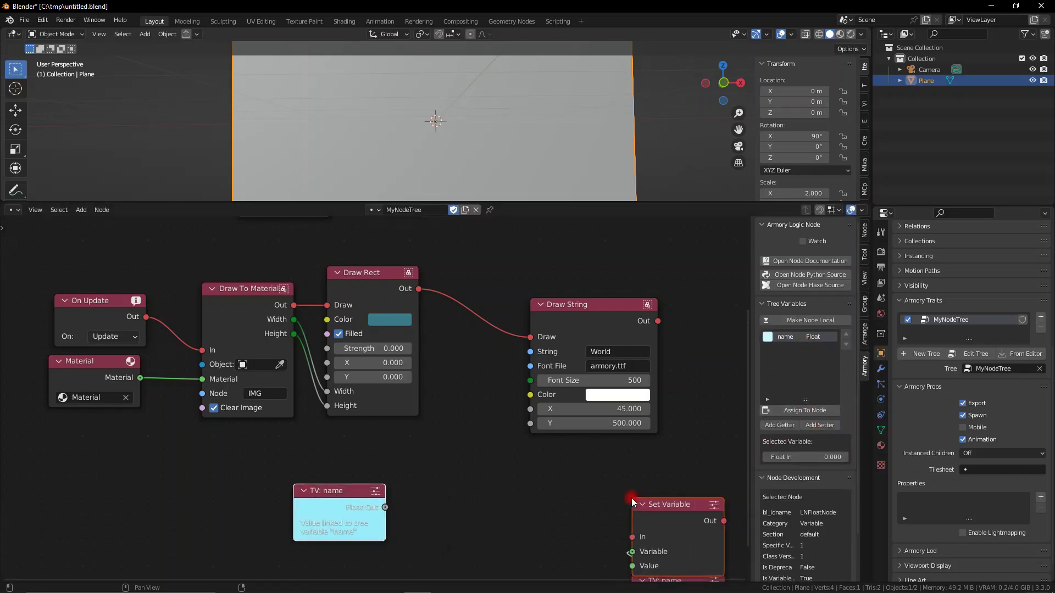
{"action": "left_click", "coordinate": [564, 471]}
{"action": "mouse_move", "coordinate": [282, 427]}
{"action": "left_mouse_down"}
{"action": "mouse_move", "coordinate": [341, 381]}
{"action": "mouse_move", "coordinate": [428, 271]}
{"action": "left_mouse_up"}
{"action": "left_click_drag", "start_coordinate": [238, 425], "coordinate": [277, 366]}
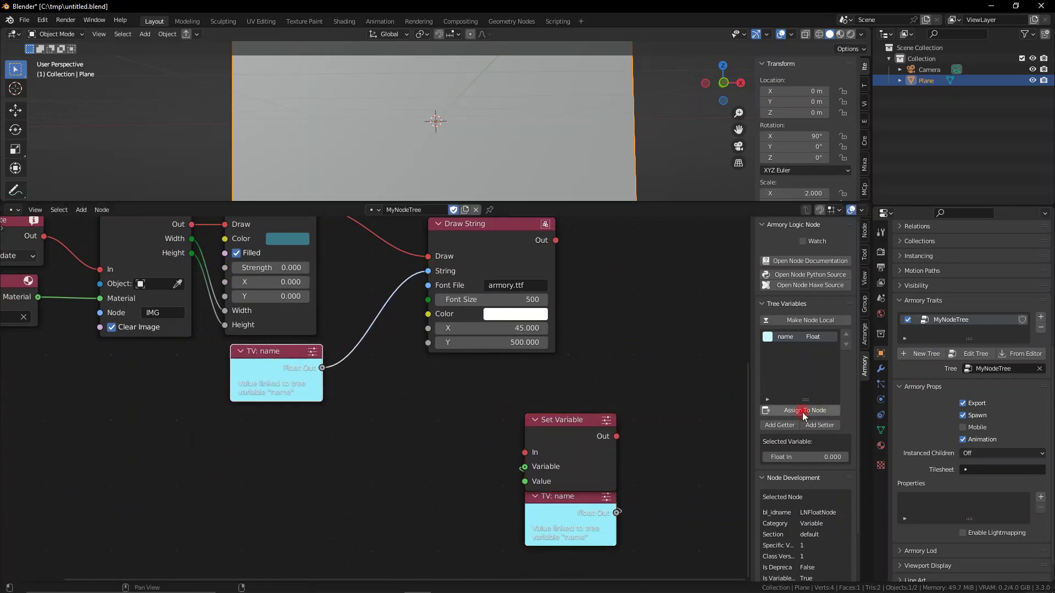
Separate the Set Variable node from its overlapping TV: name node so they sit side by side.
{"action": "left_click", "coordinate": [693, 439]}
{"action": "left_click_drag", "start_coordinate": [591, 444], "coordinate": [719, 456]}
{"action": "middle_click_drag", "start_coordinate": [601, 463], "coordinate": [554, 395]}
{"action": "left_click_drag", "start_coordinate": [541, 451], "coordinate": [535, 412]}
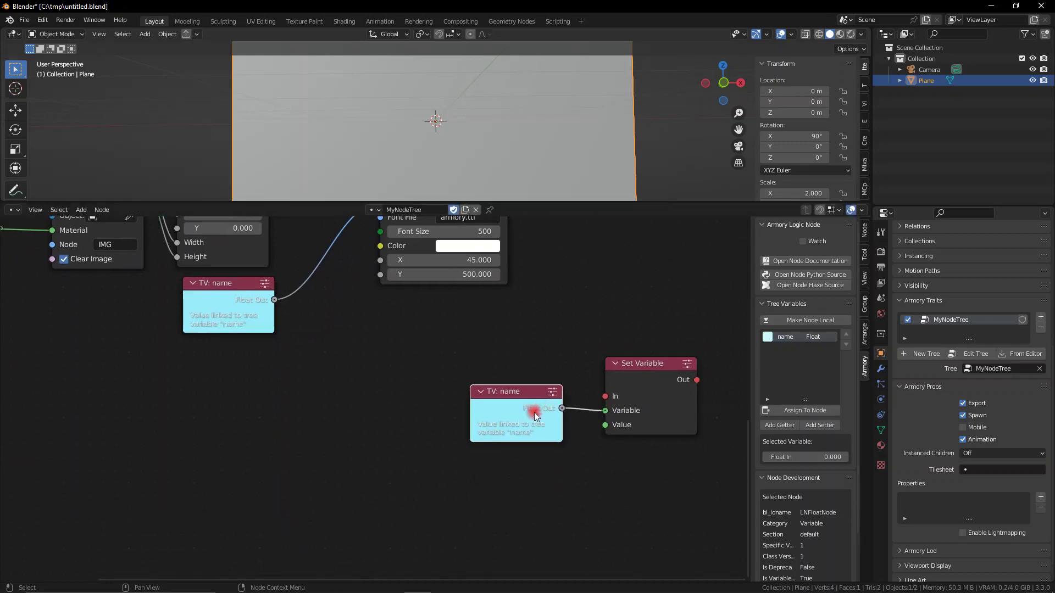
Duplicate the setter's TV: name node and feed the copy into Value 0 of a new Math: Add node.
{"action": "key", "text": "shift+d"}
{"action": "left_click", "coordinate": [458, 496]}
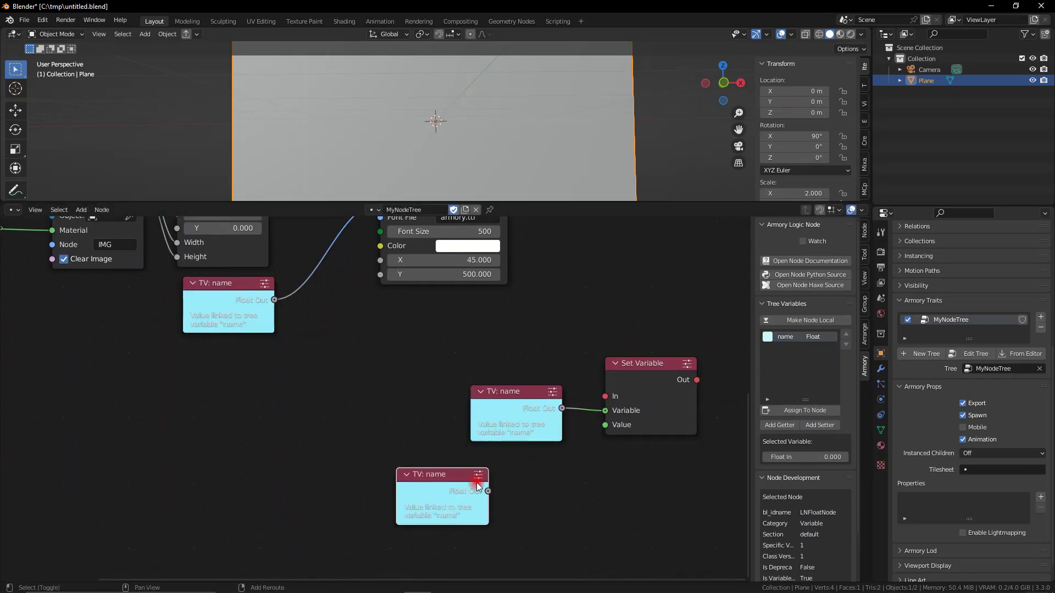
{"action": "key", "text": "shift+a"}
{"action": "type", "text": "smat"}
{"action": "key", "text": "Return"}
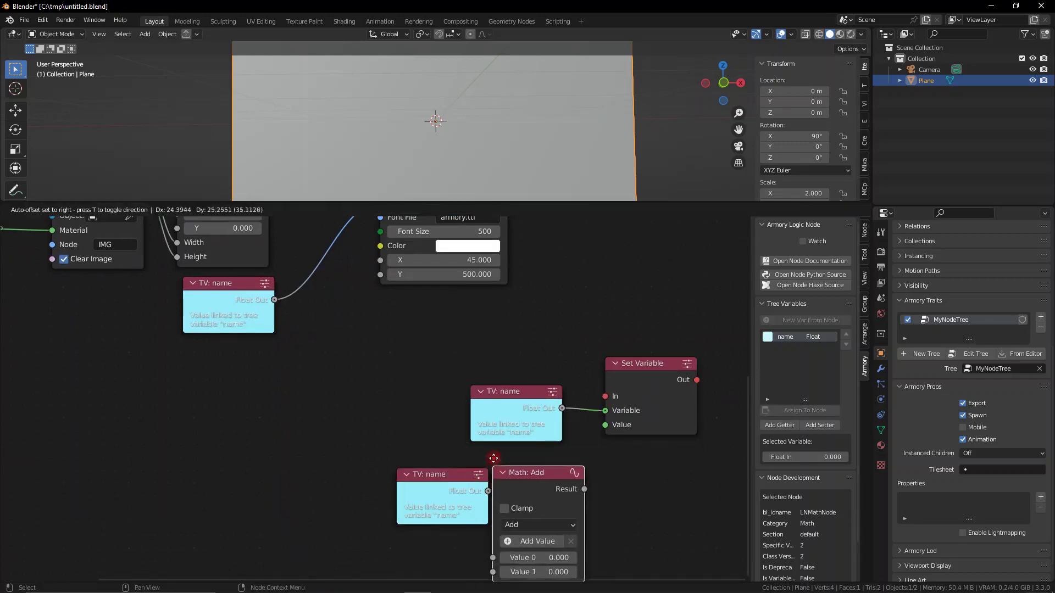
{"action": "left_click", "coordinate": [516, 537]}
Link the Math: Add Result to Set Variable's Value and set Value 1 to 1.
{"action": "left_click_drag", "start_coordinate": [604, 472], "coordinate": [606, 429]}
{"action": "left_click", "coordinate": [561, 555]}
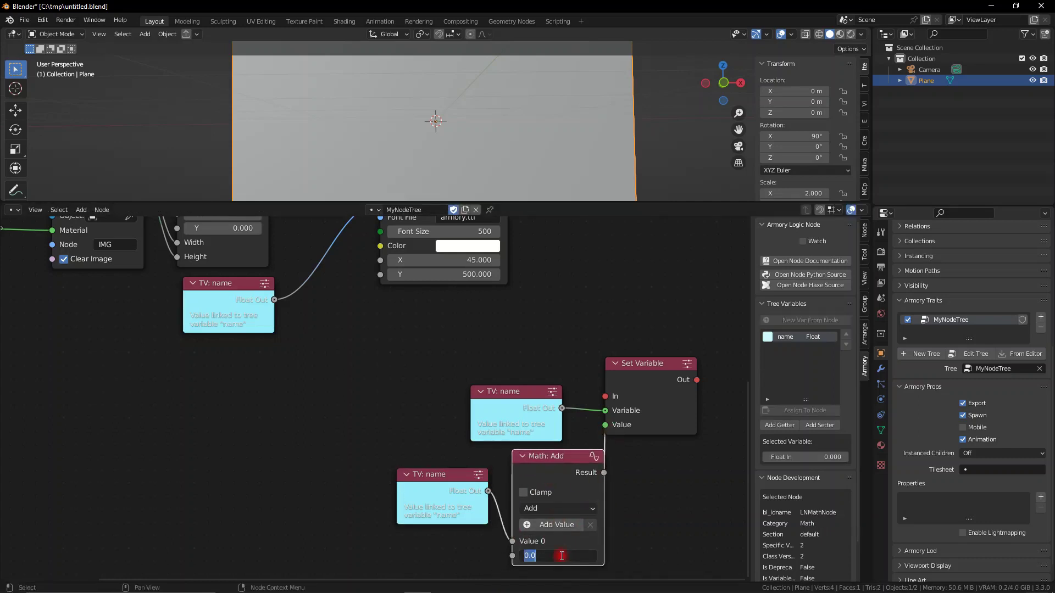
{"action": "key", "text": "Return"}
Add a Keyboard node for the space key above the setter's TV: name node.
{"action": "left_click_drag", "start_coordinate": [605, 396], "coordinate": [473, 380]}
{"action": "type", "text": "key"}
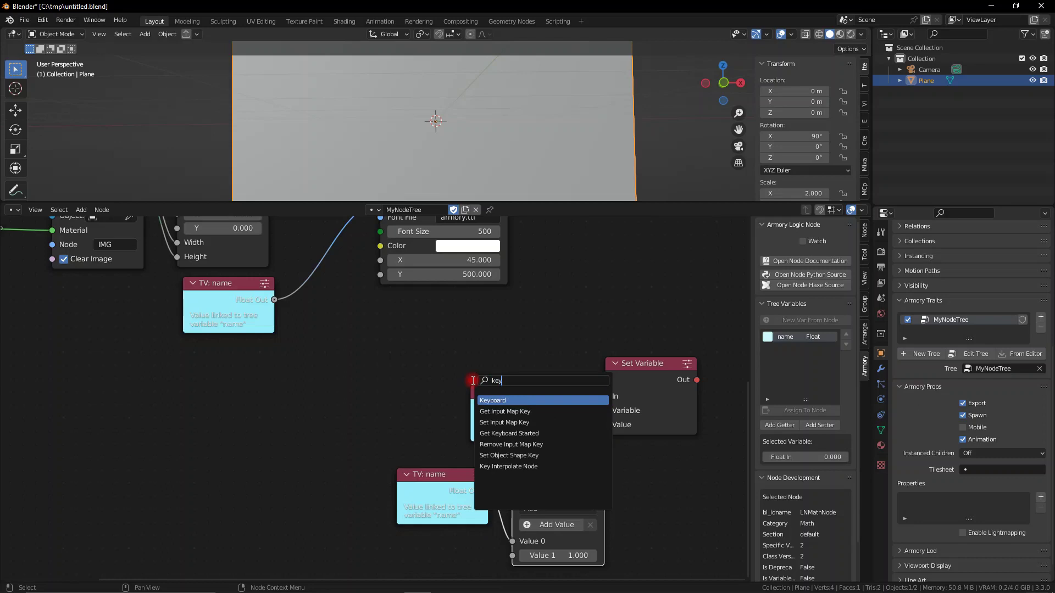
{"action": "key", "text": "Return"}
{"action": "left_click", "coordinate": [494, 348]}
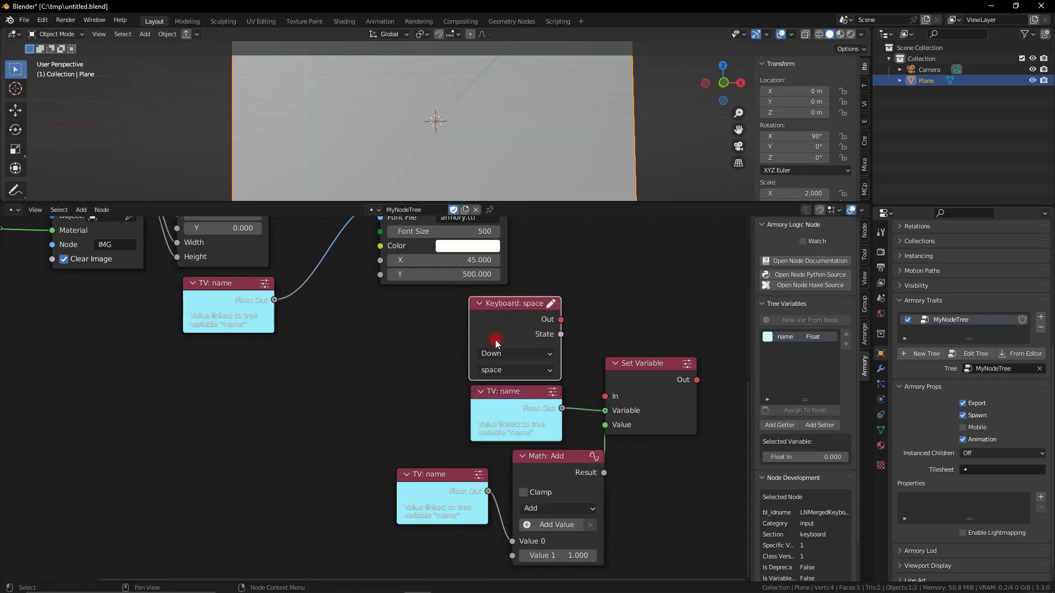
Trigger Set Variable's In from the Keyboard node's Out in Started mode, and arrange the counter nodes beside Draw String.
{"action": "left_click_drag", "start_coordinate": [696, 519], "coordinate": [436, 327]}
{"action": "left_click_drag", "start_coordinate": [532, 320], "coordinate": [717, 227]}
{"action": "middle_click_drag", "start_coordinate": [526, 346], "coordinate": [297, 489]}
{"action": "left_click_drag", "start_coordinate": [431, 384], "coordinate": [455, 306]}
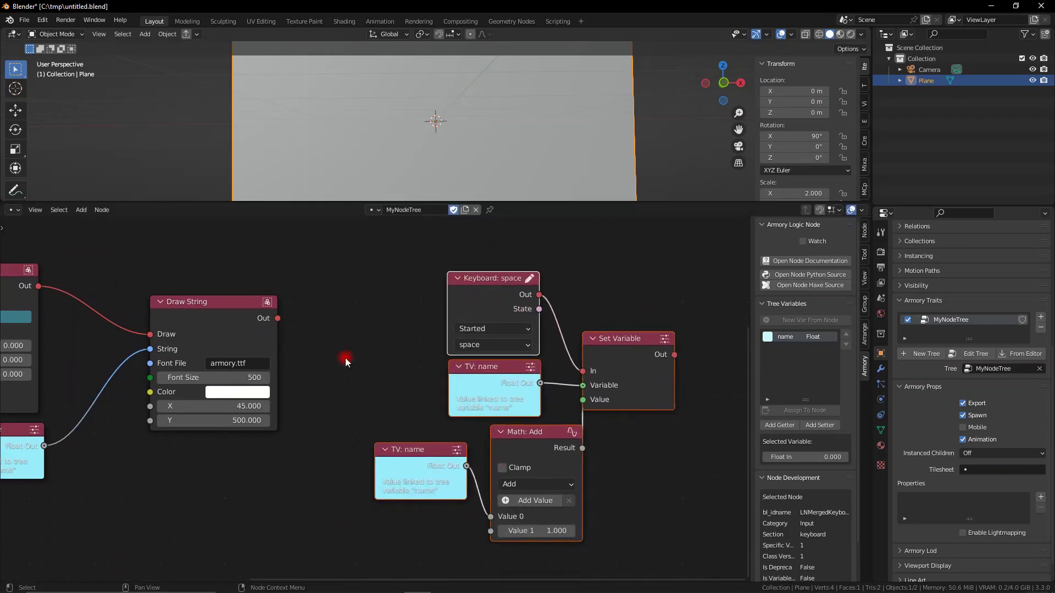
{"action": "middle_click_drag", "start_coordinate": [356, 357], "coordinate": [430, 358]}
{"action": "key", "text": "n"}
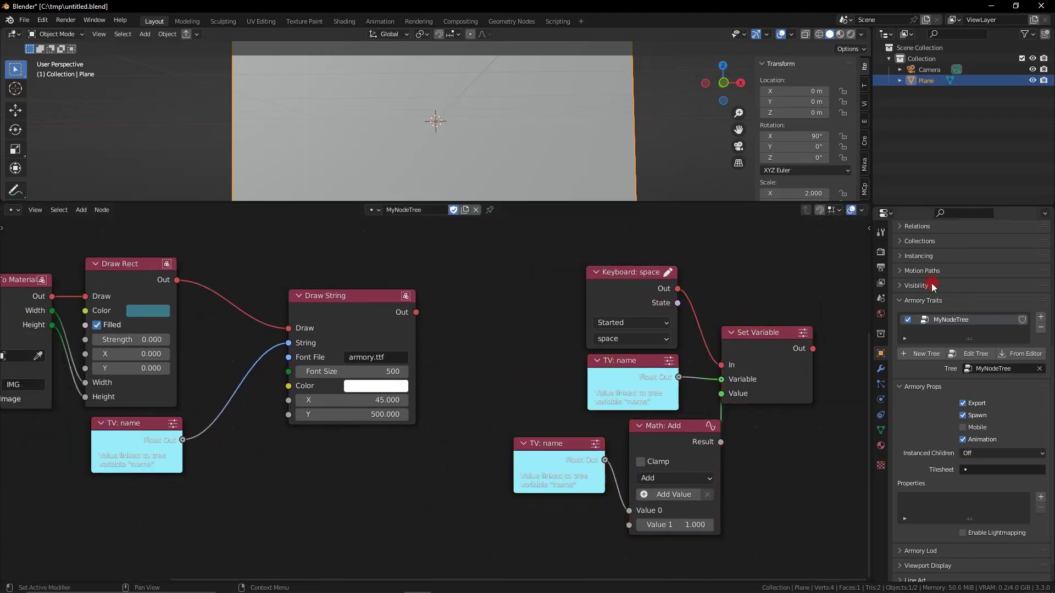
Run the project in the Armory player to test the space-key counter.
{"action": "left_click", "coordinate": [880, 251]}
{"action": "left_click", "coordinate": [936, 342]}
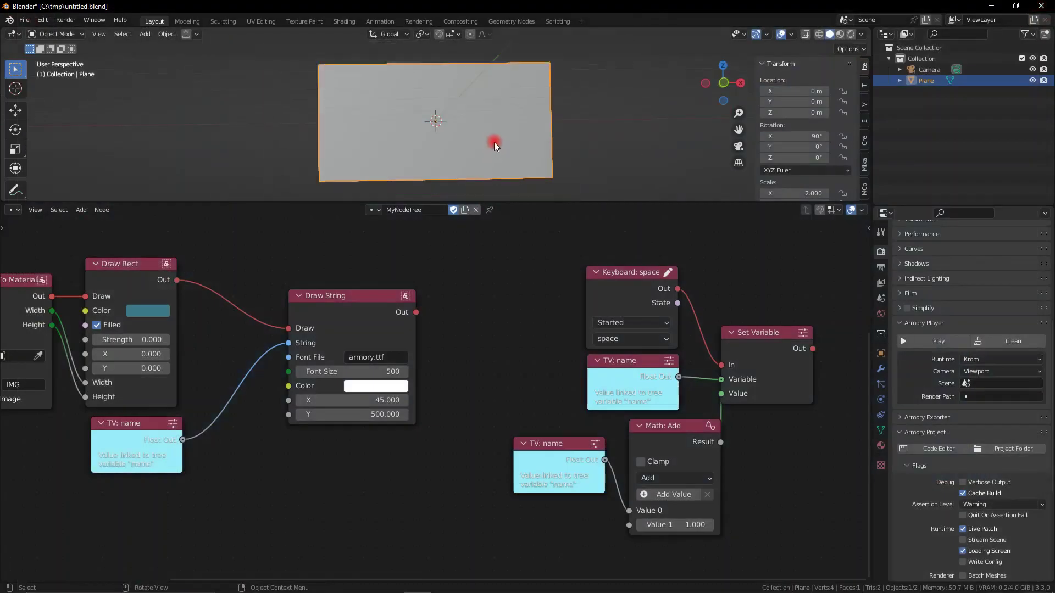
Set Draw String's X to 550 and run the project again from a rotated view of the plane.
{"action": "mouse_move", "coordinate": [494, 145]}
{"action": "middle_mouse_down"}
{"action": "mouse_move", "coordinate": [483, 160]}
{"action": "mouse_move", "coordinate": [447, 123]}
{"action": "mouse_move", "coordinate": [452, 144]}
{"action": "middle_mouse_up"}
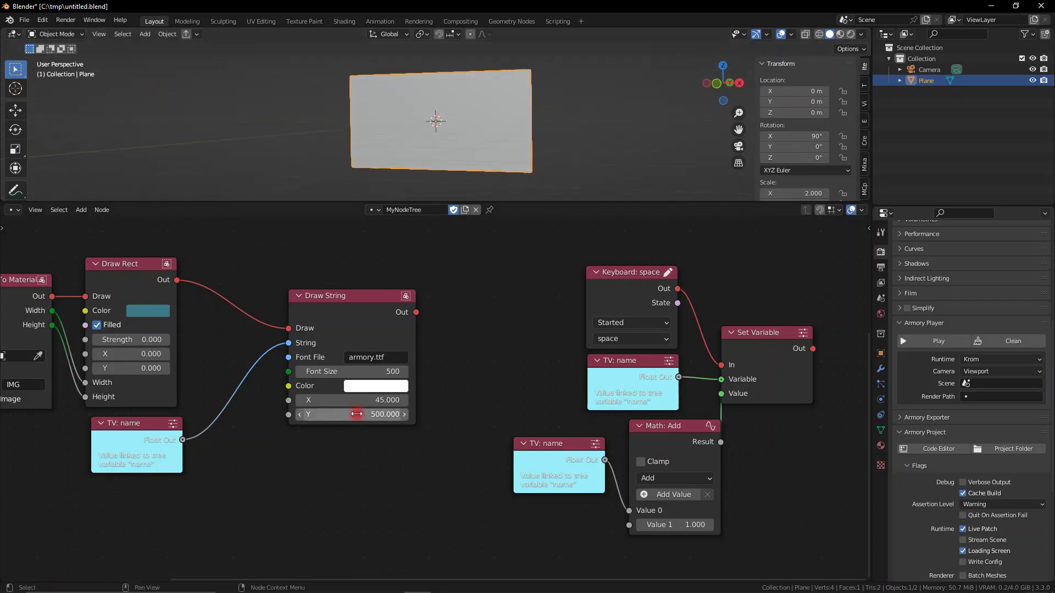
{"action": "left_click", "coordinate": [346, 402]}
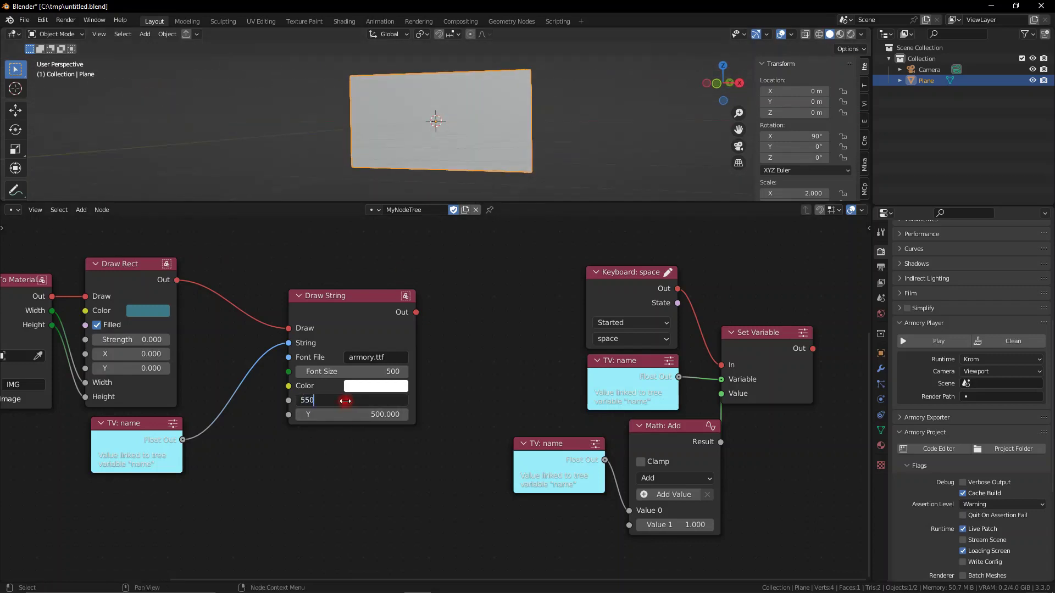
{"action": "key", "text": "Return"}
{"action": "key", "text": "F5"}
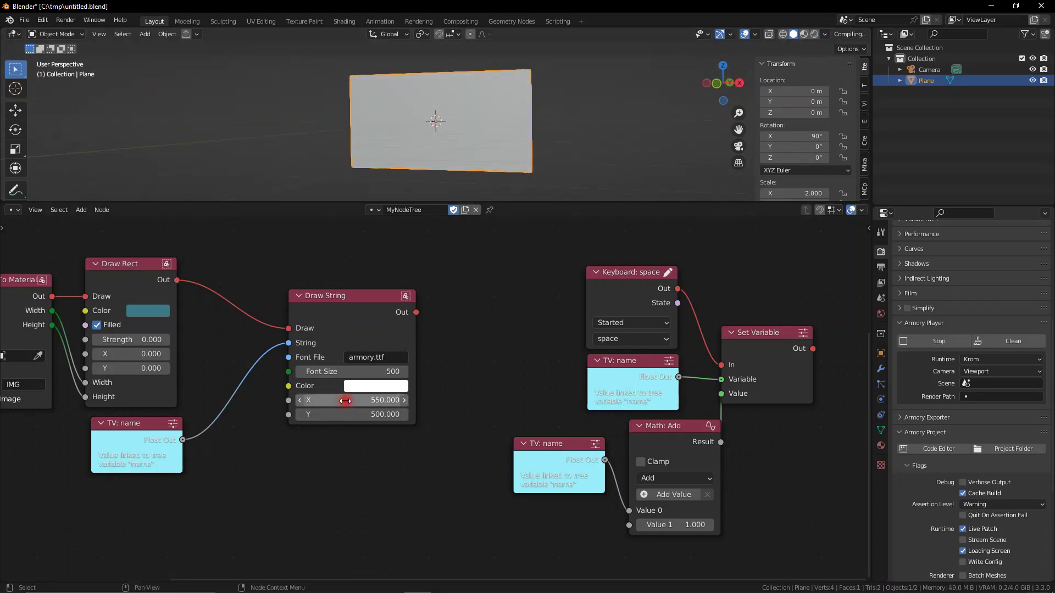
Trigger the space-key counter repeatedly in the running player until the number on the plane reaches two digits, and close the player.
{"action": "key", "text": "space"}
{"action": "key", "text": "space"}
{"action": "key", "text": "space"}
{"action": "key", "text": "space"}
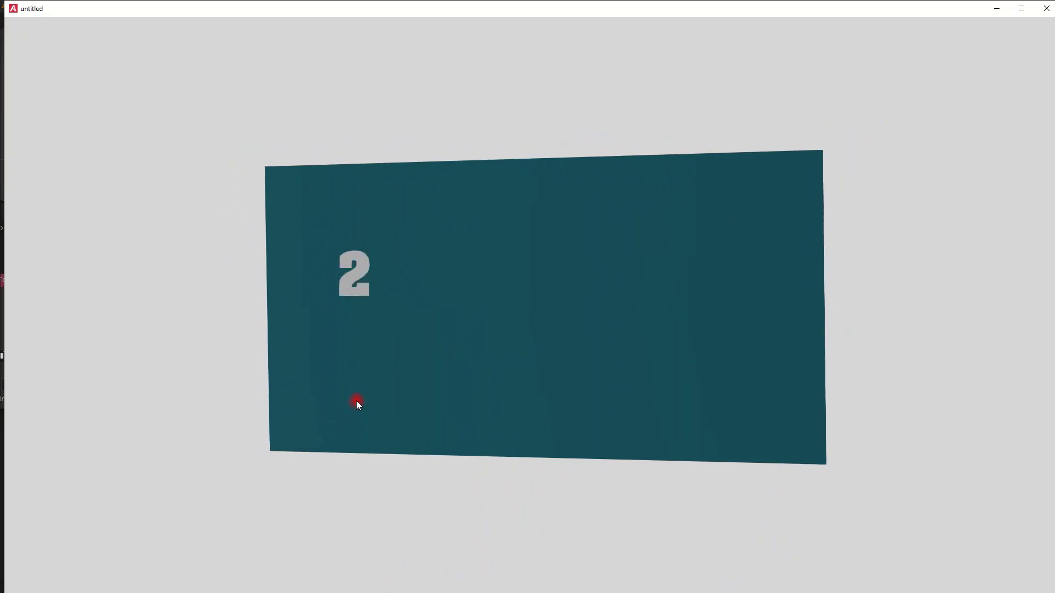
{"action": "key", "text": "space"}
{"action": "key", "text": "space"}
{"action": "key", "text": "space"}
{"action": "key", "text": "space"}
{"action": "key", "text": "space"}
{"action": "key", "text": "space"}
{"action": "key", "text": "space"}
{"action": "key", "text": "space"}
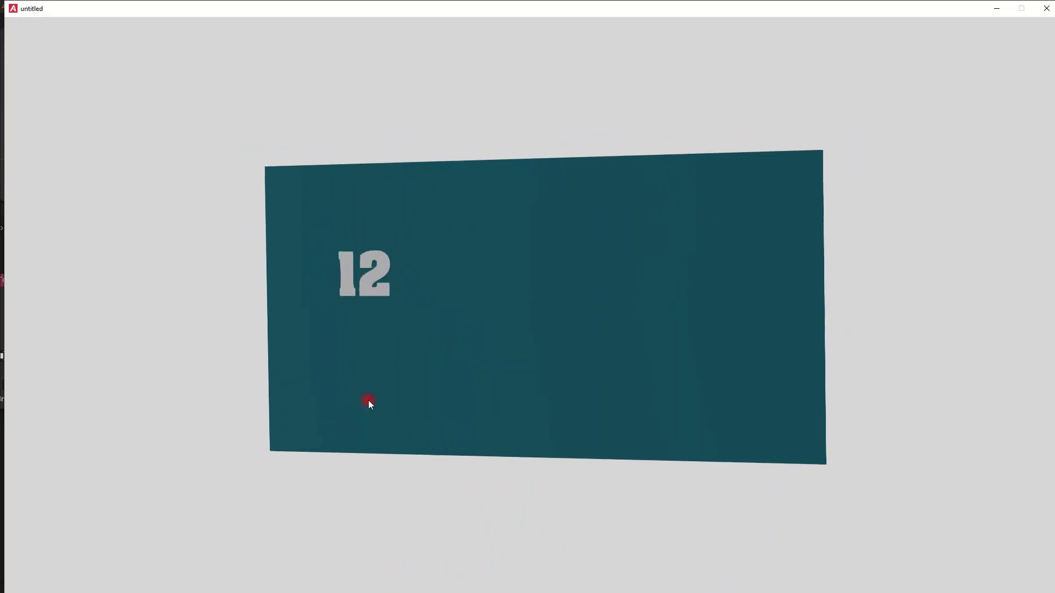
{"action": "left_click", "coordinate": [1048, 7]}
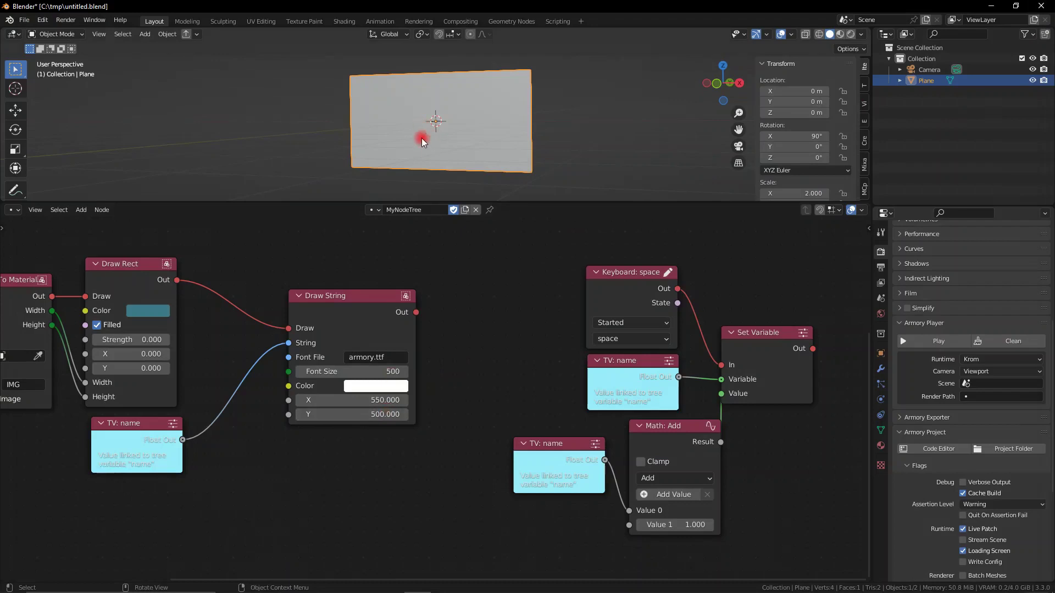
Set the Draw String node's Y position to 550.
{"action": "left_click", "coordinate": [340, 413]}
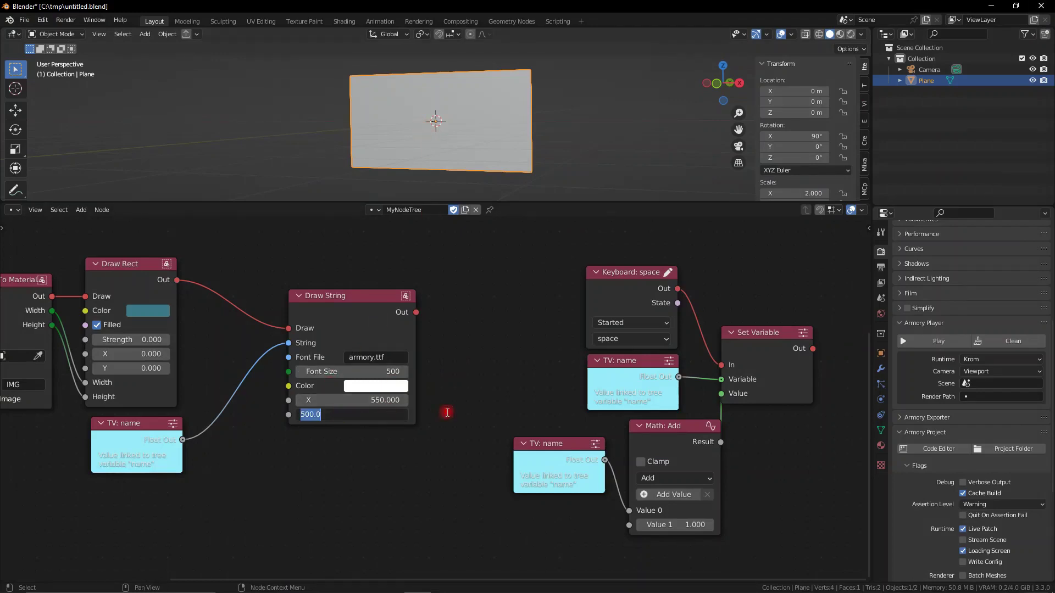
{"action": "type", "text": "550"}
{"action": "key", "text": "Return"}
{"action": "left_click", "coordinate": [393, 405]}
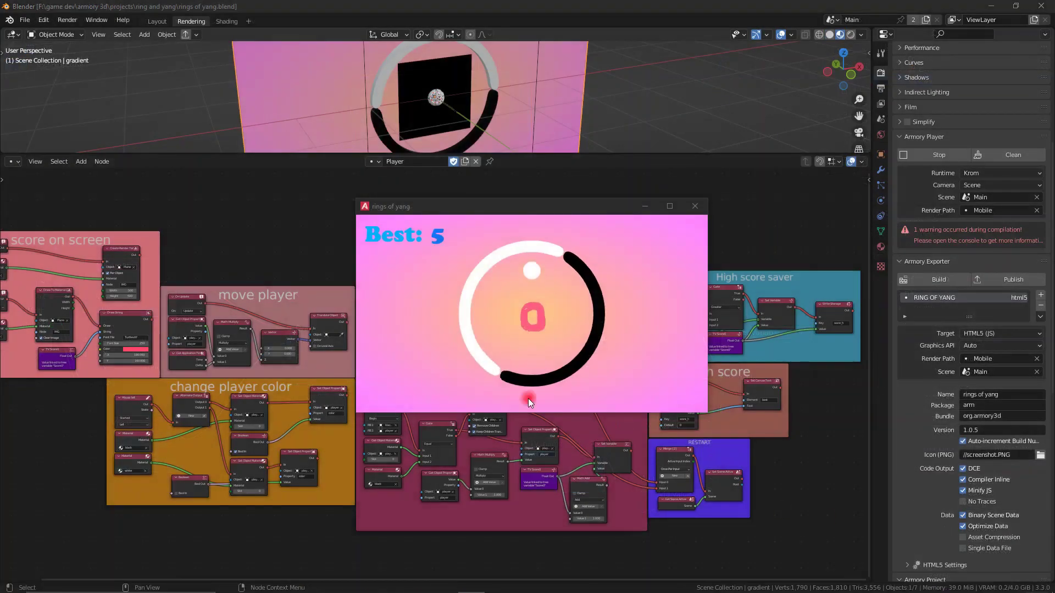
Play the rings of yang project in its player window, switching the ball's color to test the on-screen score counter.
{"action": "left_click", "coordinate": [637, 321]}
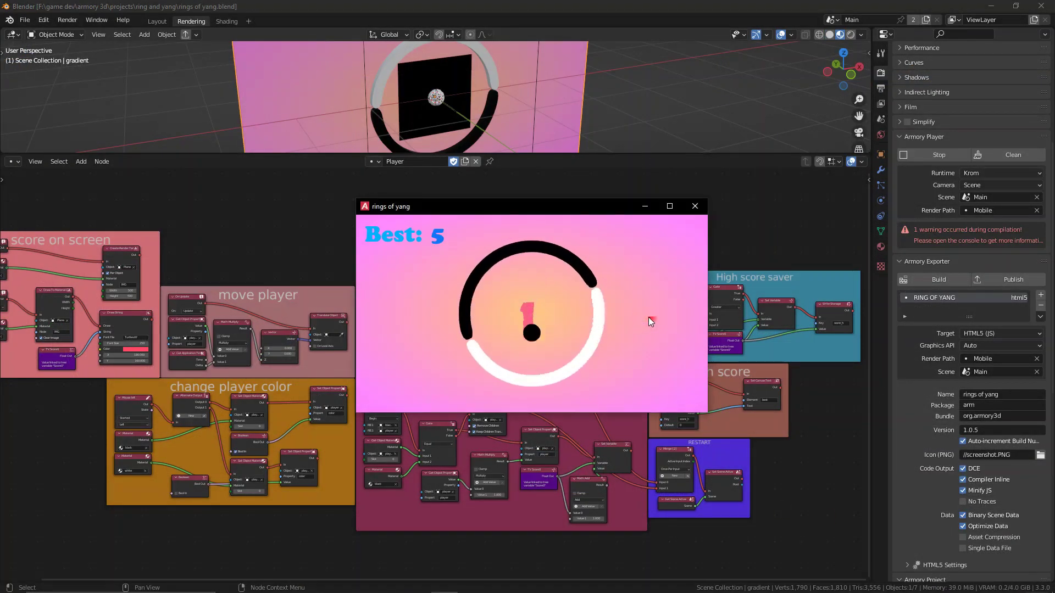
{"action": "left_click", "coordinate": [649, 318]}
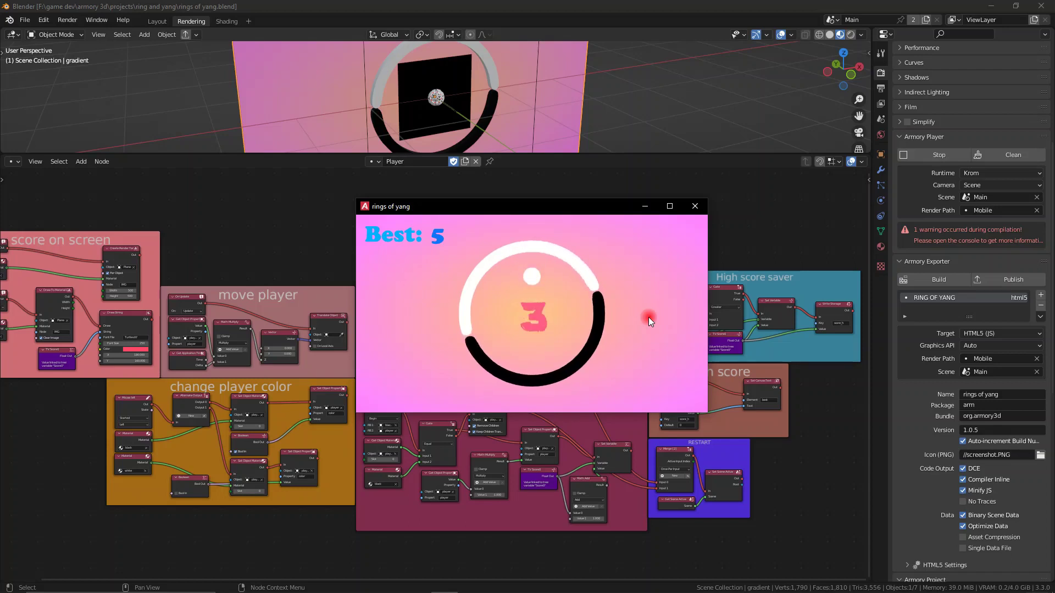
{"action": "left_click", "coordinate": [648, 317]}
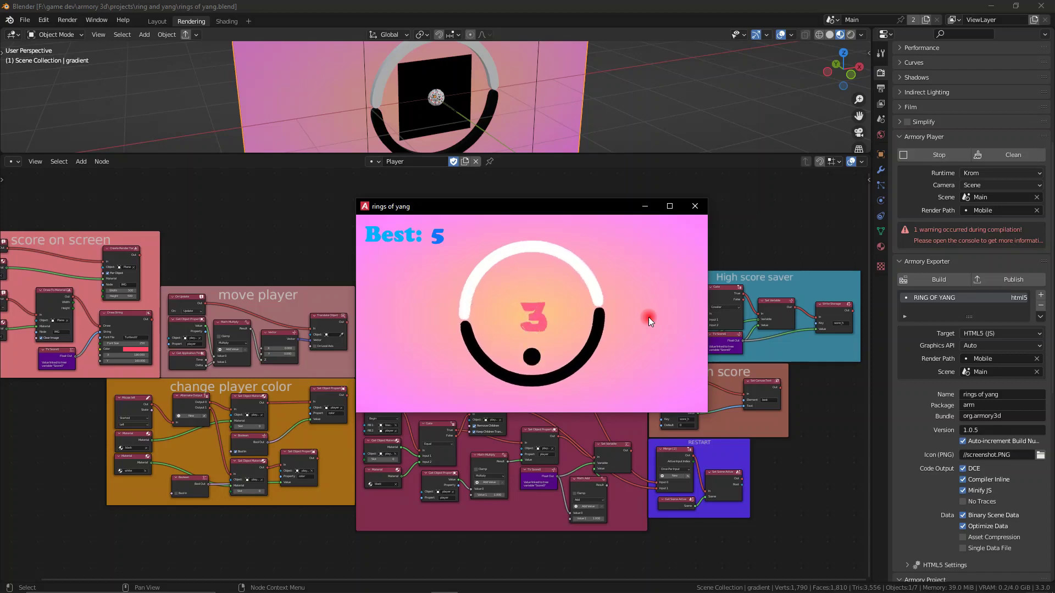